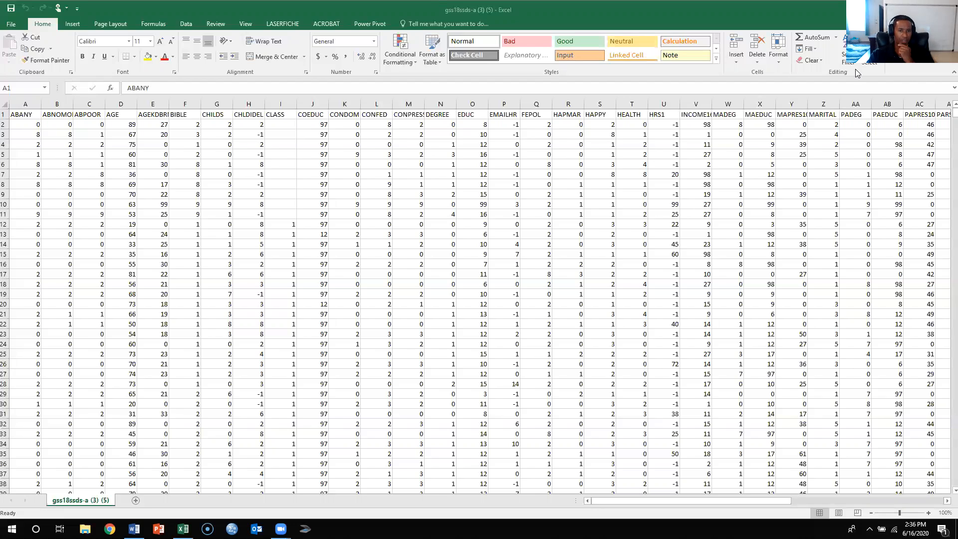
# - Copy the CHLDIDEL and DEGREE columns from the survey data into a new worksheet, starting at column B
pyautogui.click(252, 101)
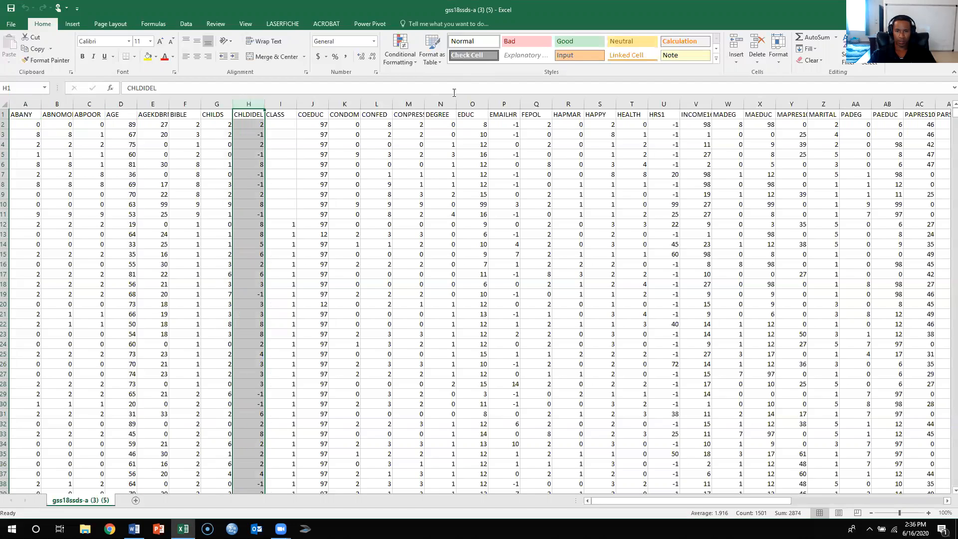
pyautogui.keyDown('ctrl'); pyautogui.click(441, 104); pyautogui.keyUp('ctrl')
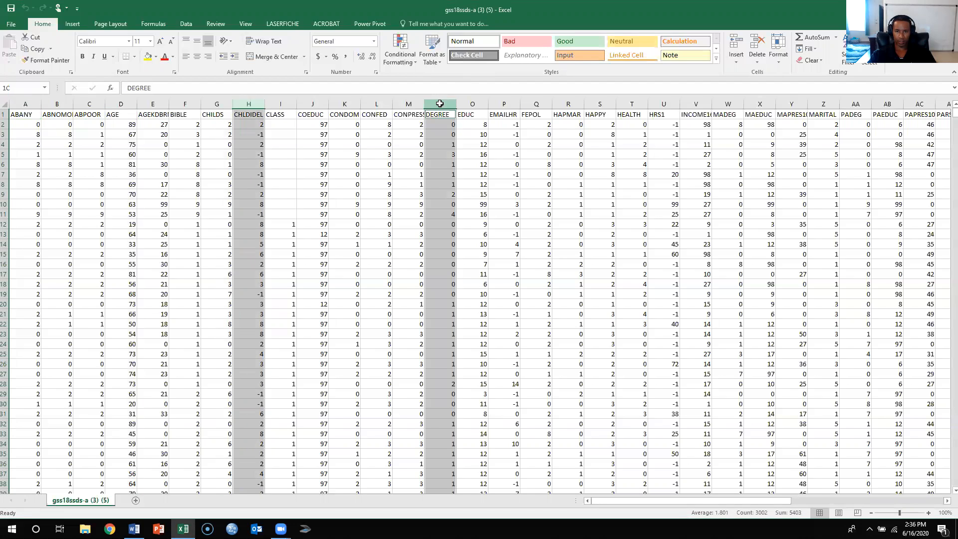
pyautogui.rightClick(251, 105)
pyautogui.click(272, 125)
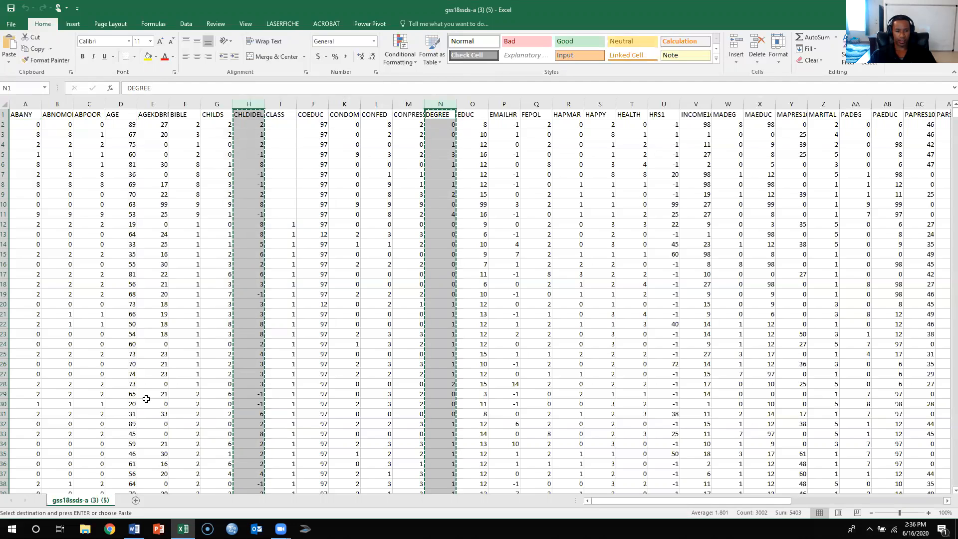
pyautogui.click(135, 500)
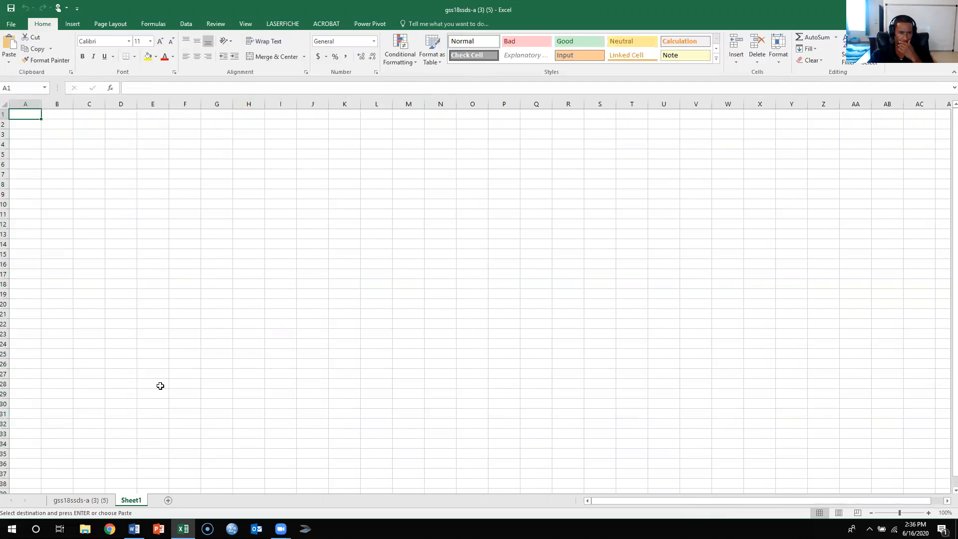
pyautogui.rightClick(53, 103)
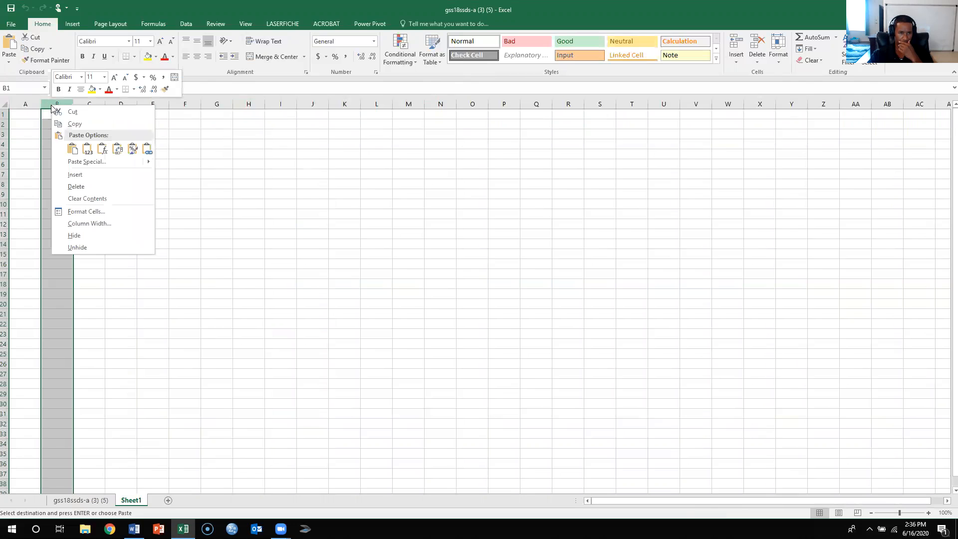
pyautogui.click(73, 148)
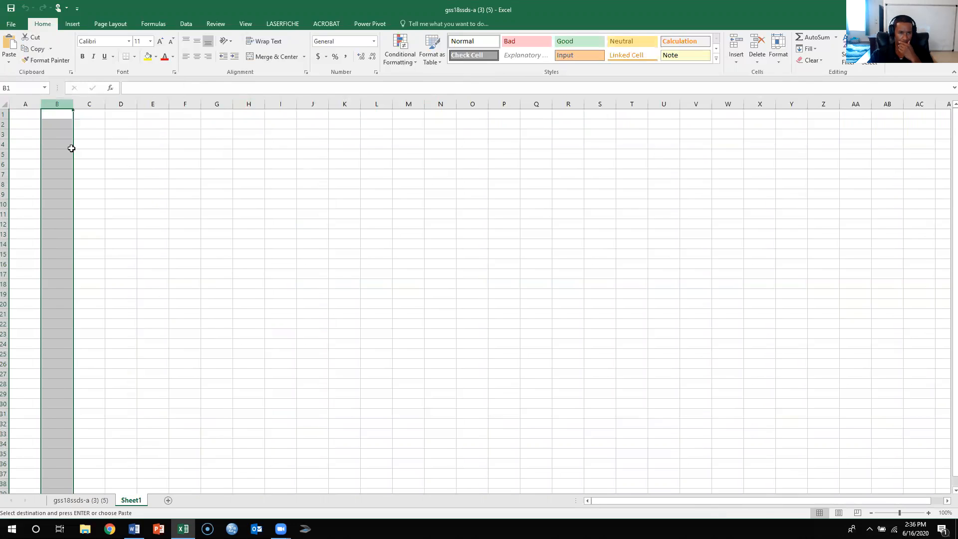
pyautogui.click(284, 200)
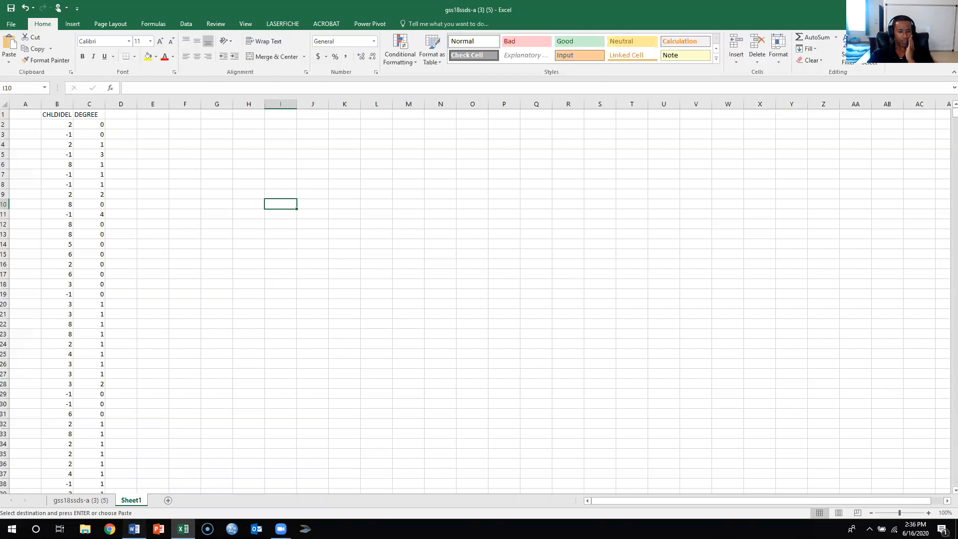
# - Switch to the Word codebook and examine the valid and missing value codes for CHLDIDEL and DEGREE
pyautogui.click(134, 529)
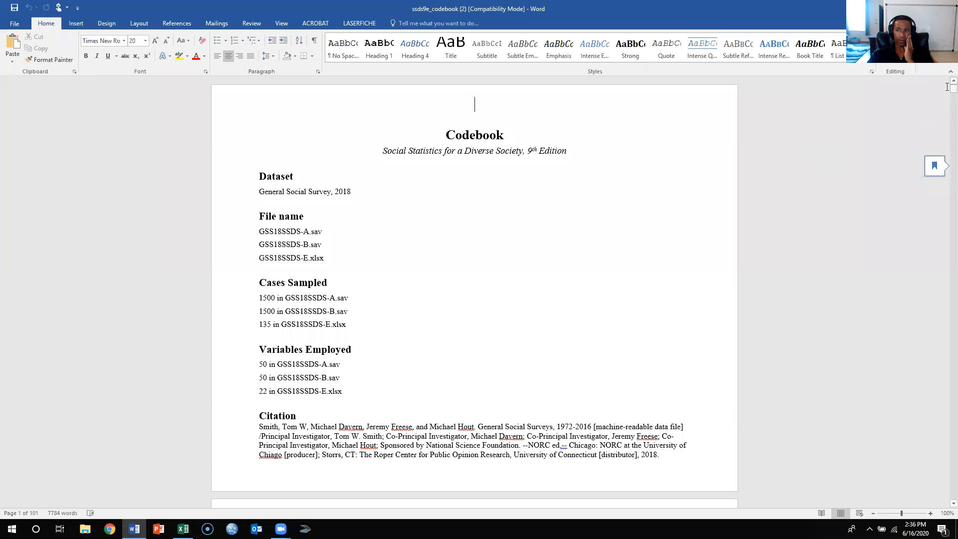
pyautogui.moveTo(943, 90); pyautogui.dragTo(943, 131)
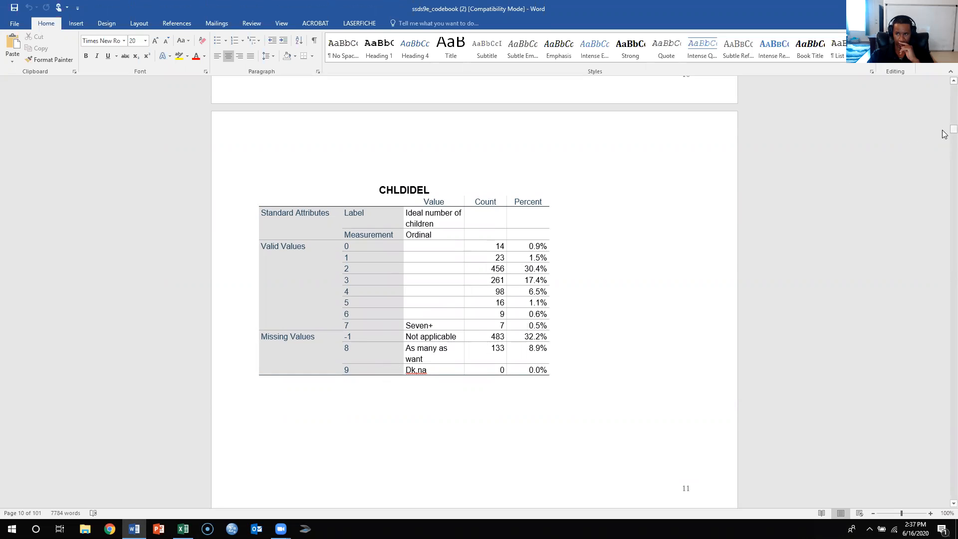
pyautogui.moveTo(944, 134); pyautogui.dragTo(947, 147)
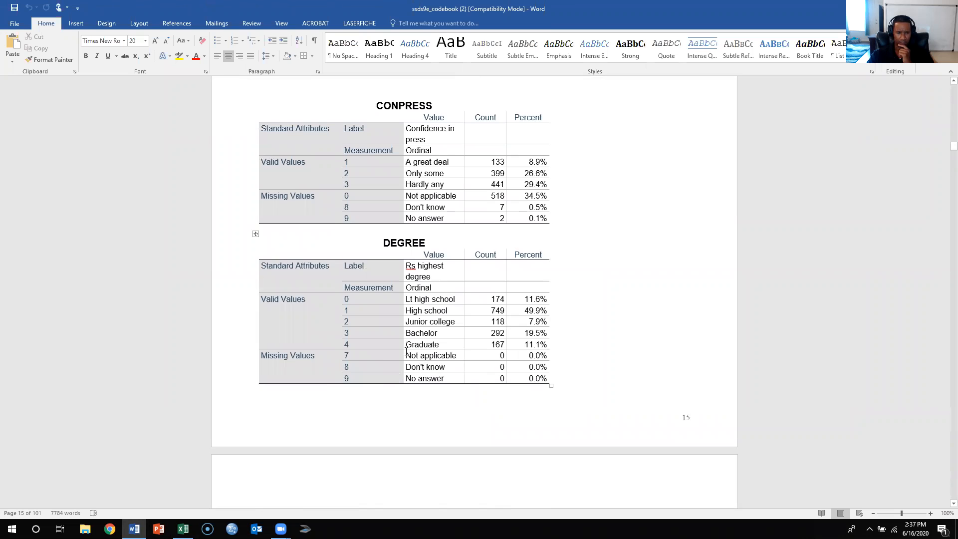
pyautogui.scroll(12, 458, 301)
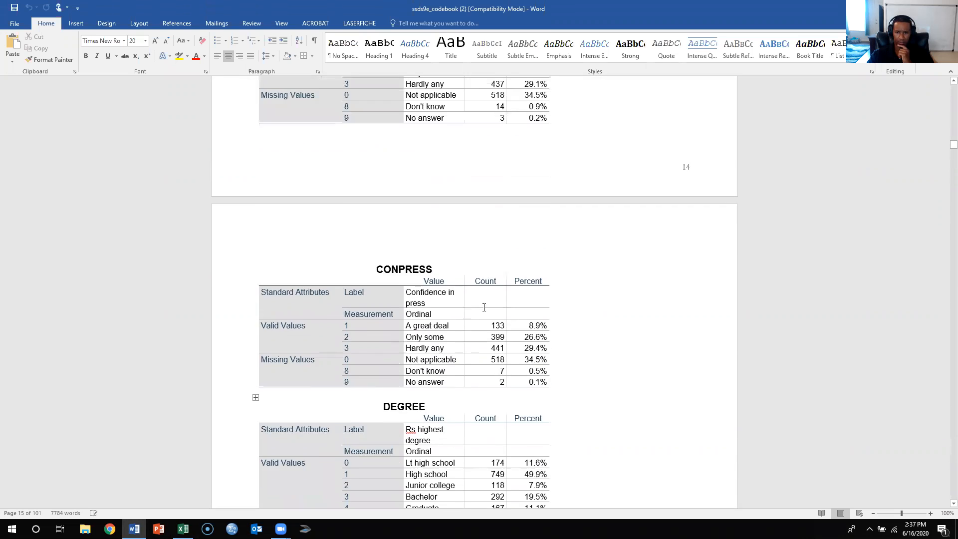
pyautogui.moveTo(953, 142); pyautogui.dragTo(954, 129)
pyautogui.scroll(-3, 844, 210)
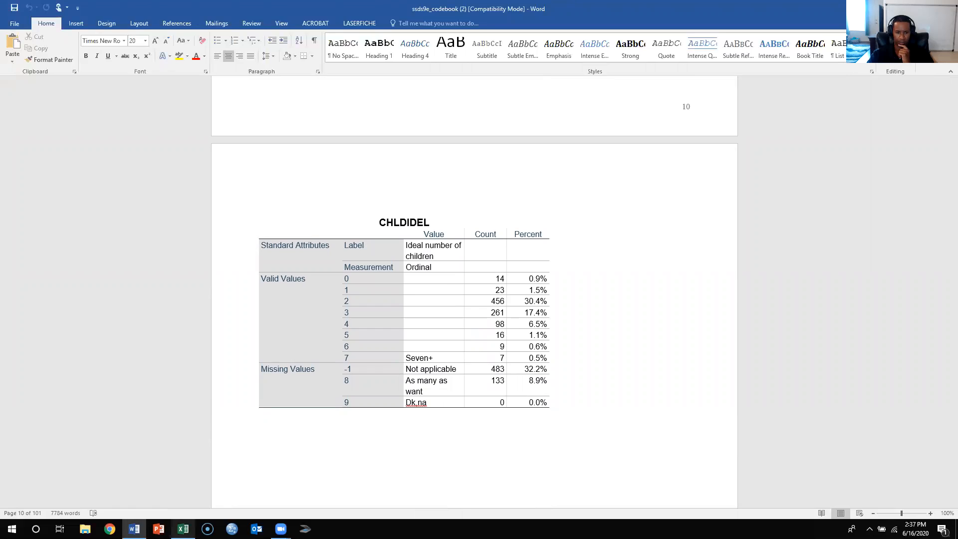
# - Switch back to Excel and replace every -1 in the CHLDIDEL column of Sheet1 with a blank
pyautogui.click(183, 528)
pyautogui.click(62, 103)
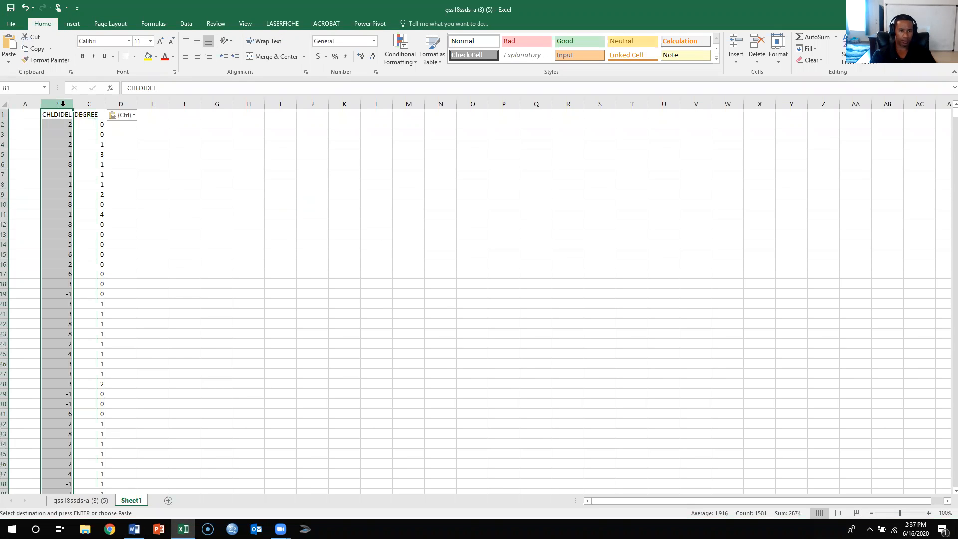
pyautogui.hotkey('ctrl', 'f')
pyautogui.click(656, 170)
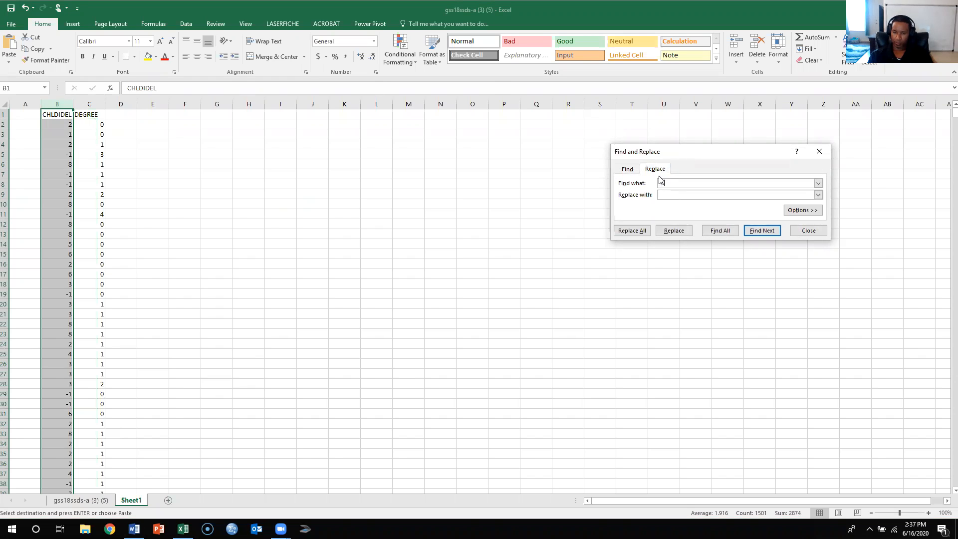
pyautogui.write('-1')
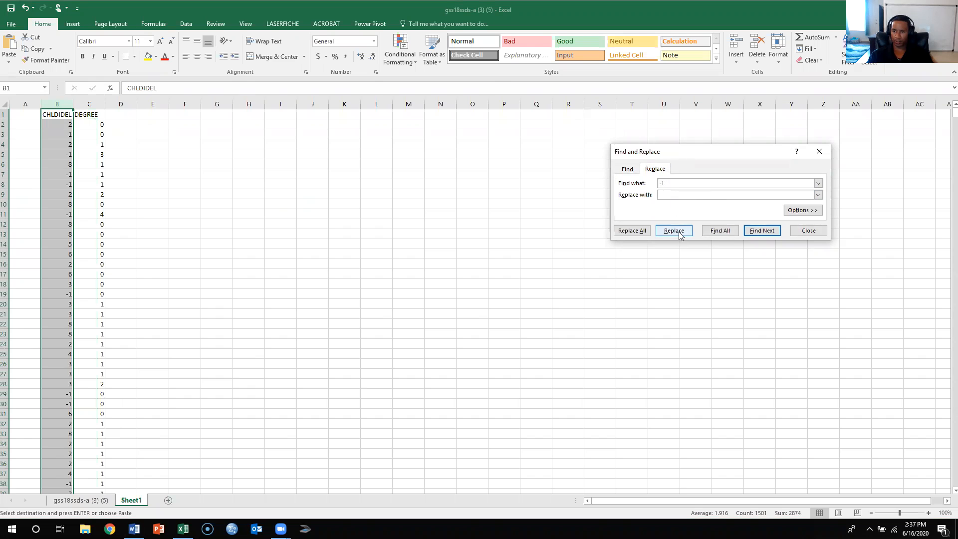
pyautogui.click(640, 235)
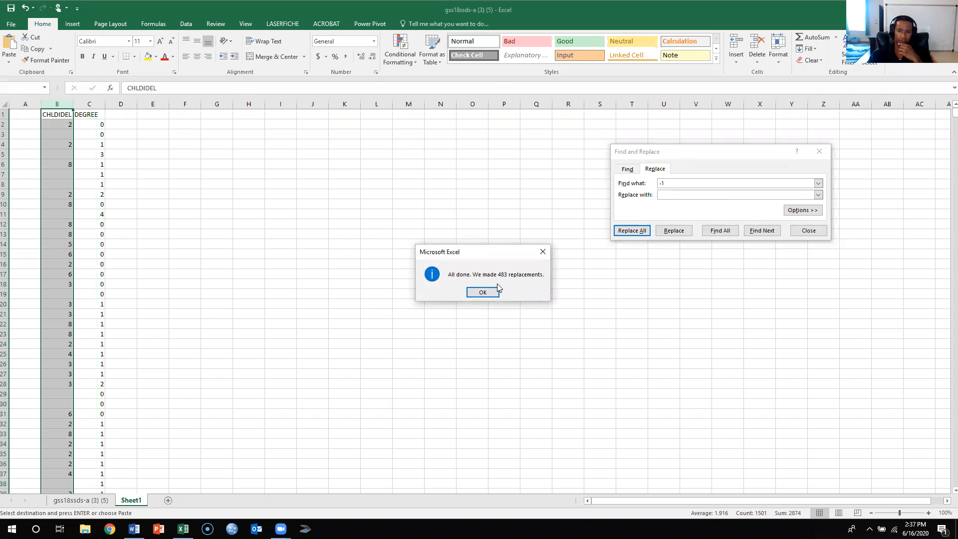
pyautogui.click(495, 292)
# - Replace every 8 in the CHLDIDEL column with a blank
pyautogui.click(670, 183)
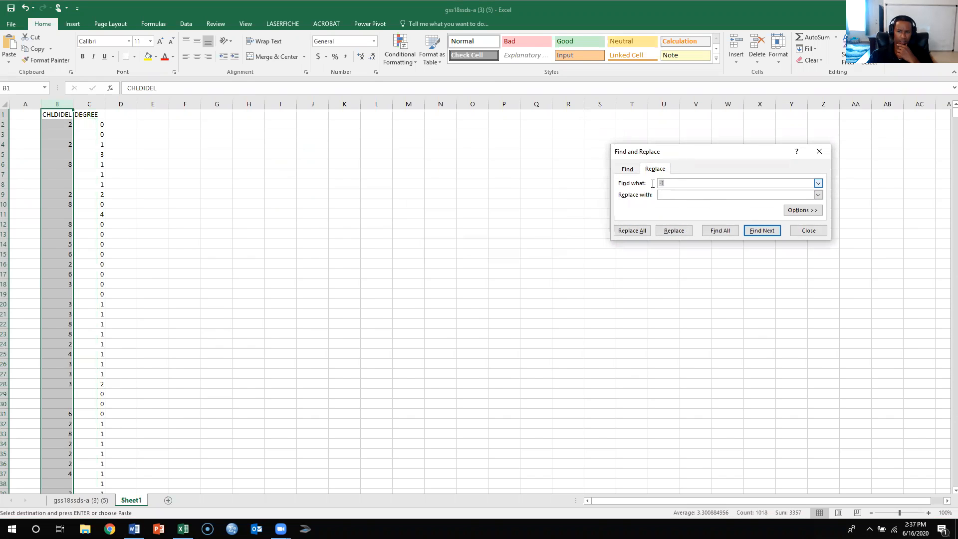
pyautogui.click(631, 230)
pyautogui.click(483, 293)
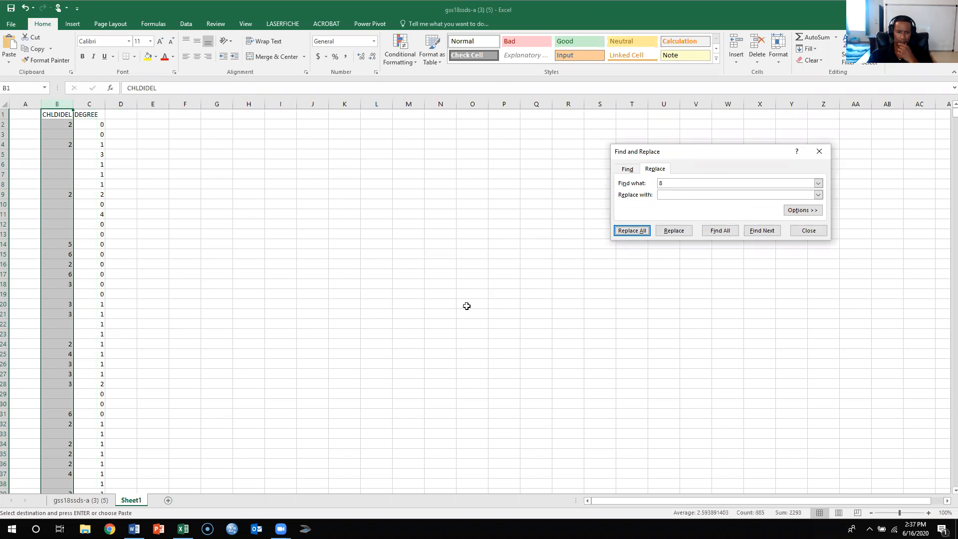
pyautogui.click(218, 327)
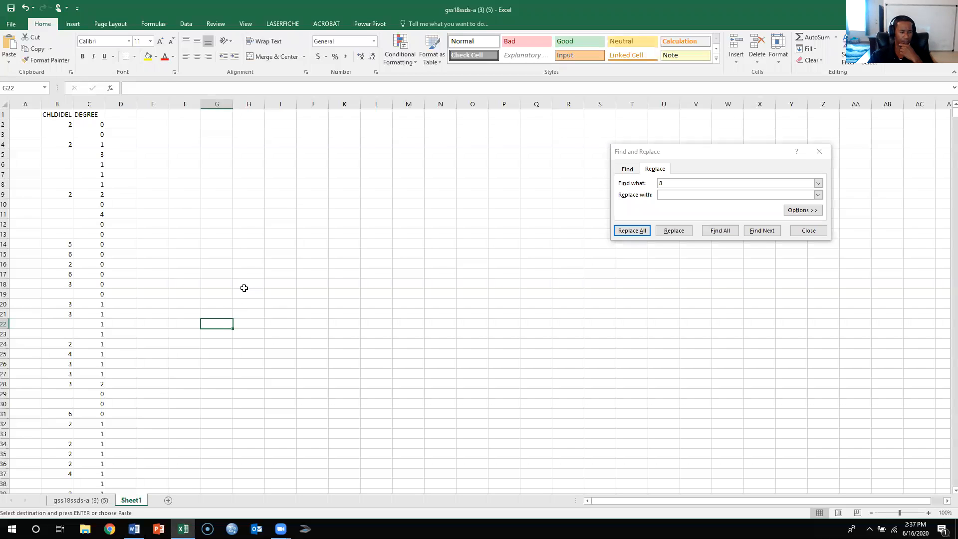
# - Enter the headings LT High School, High School, Associates, Bachelors and Graduate in E1 through I1 and widen those columns to fit
pyautogui.click(162, 113)
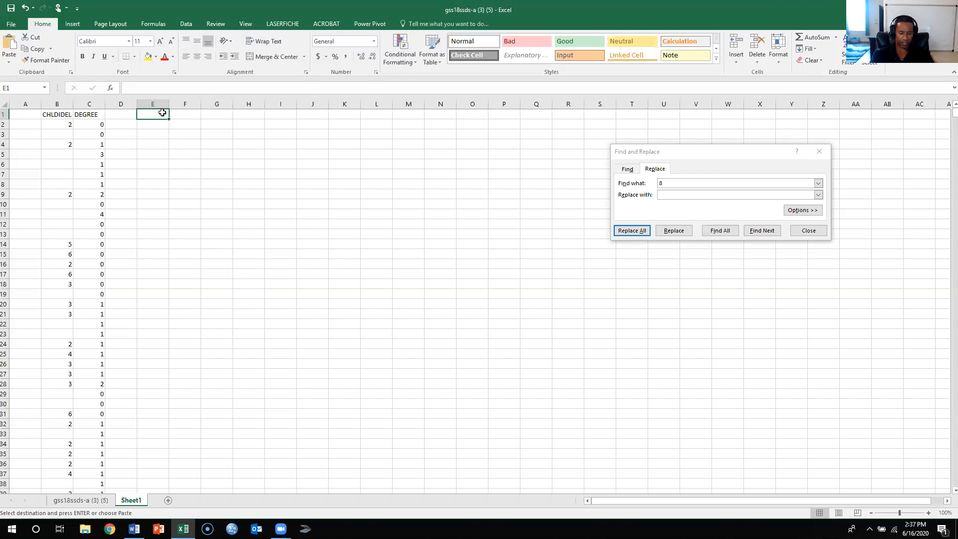
pyautogui.write('LT High')
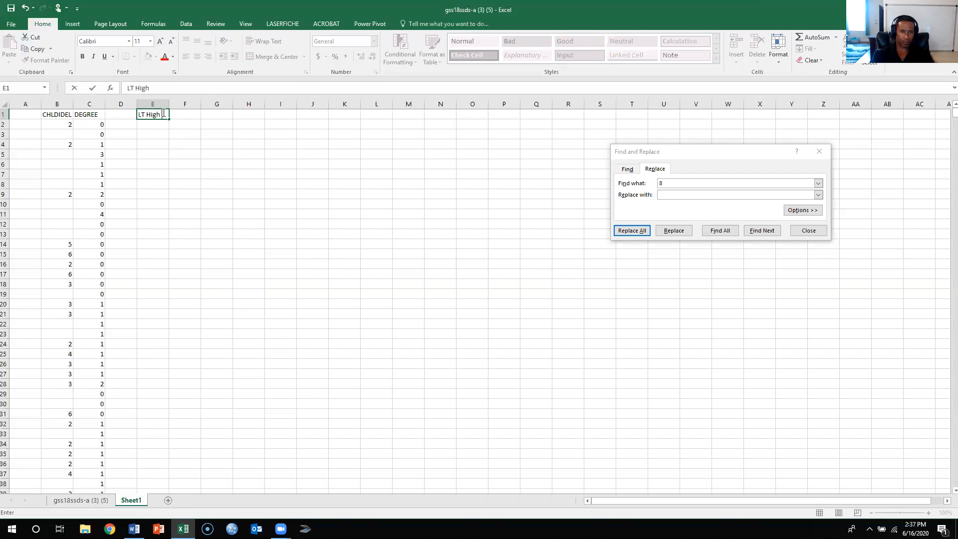
pyautogui.write(' School')
pyautogui.press('Tab')
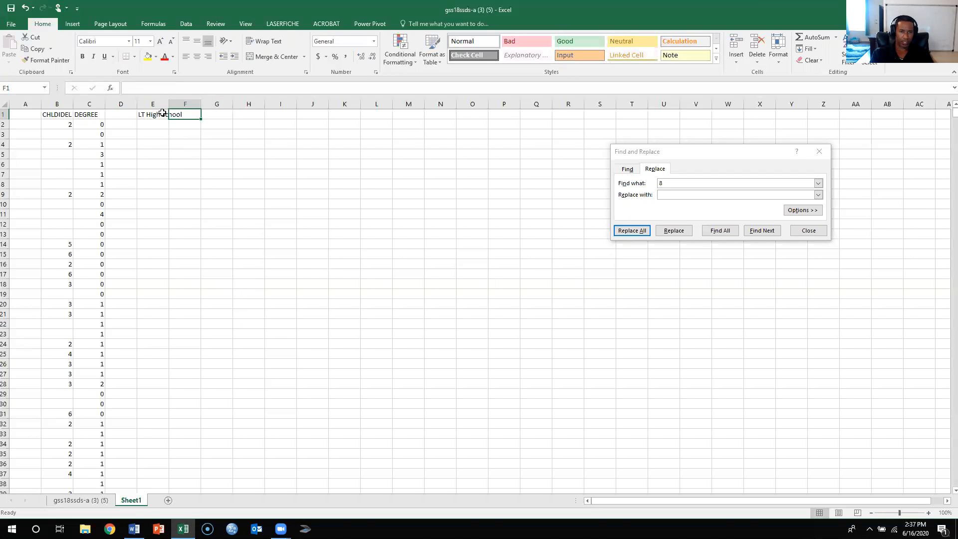
pyautogui.write('High School')
pyautogui.press('Tab')
pyautogui.write('A')
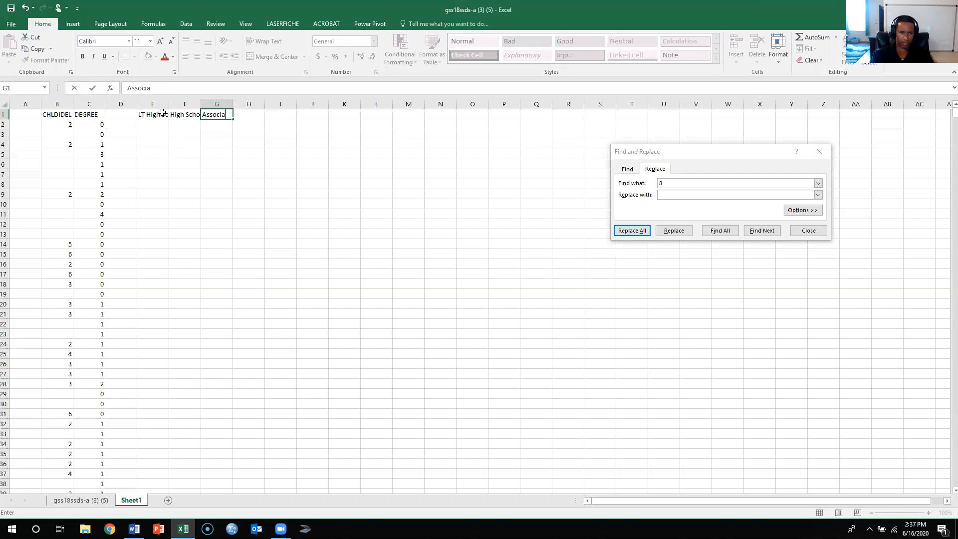
pyautogui.write('ssociates')
pyautogui.press('Tab')
pyautogui.write('Bachelors')
pyautogui.press('Tab')
pyautogui.write('Graduate')
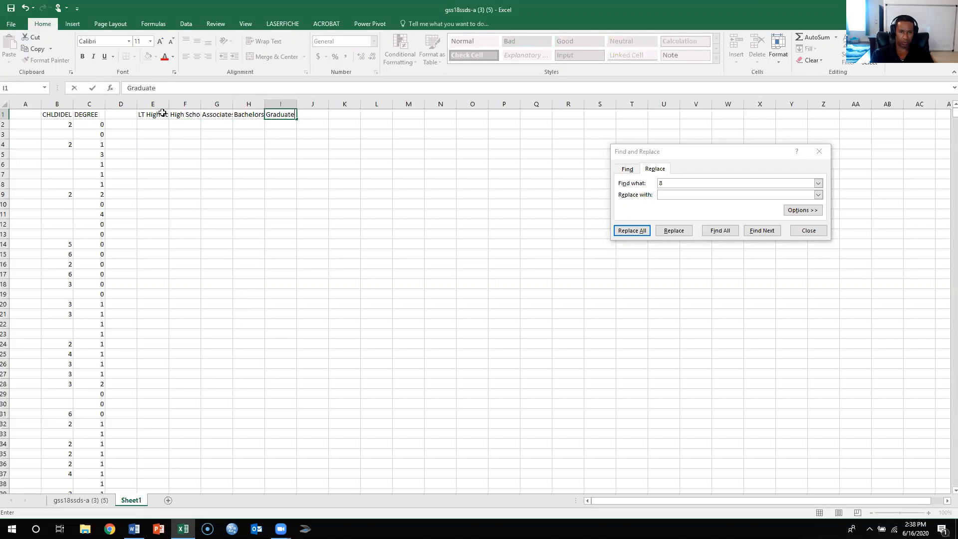
pyautogui.click(178, 144)
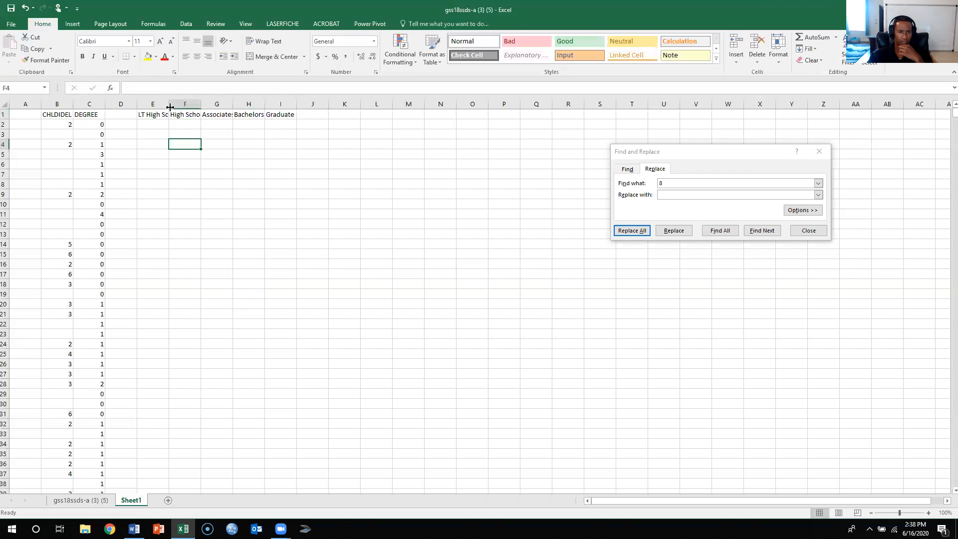
pyautogui.moveTo(169, 103); pyautogui.dragTo(365, 103)
pyautogui.click(333, 261)
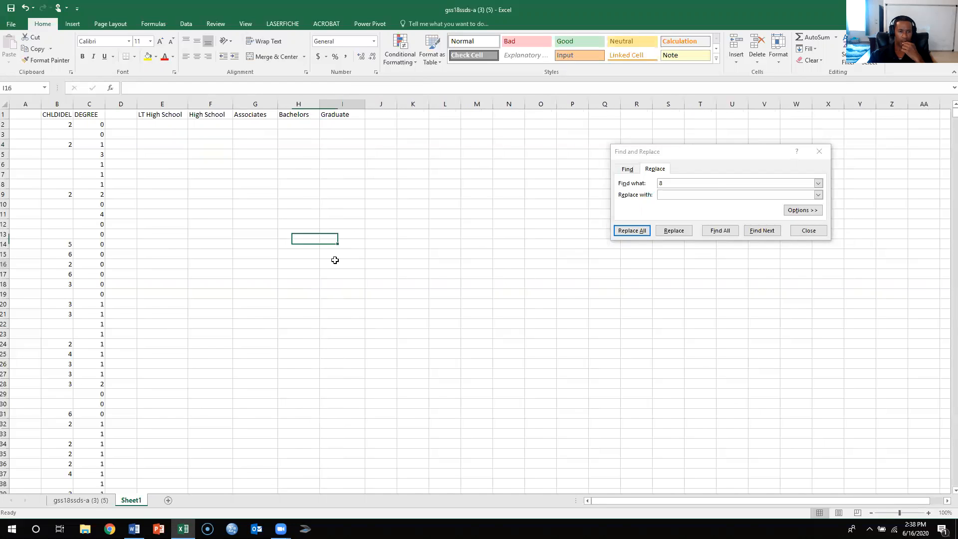
# - Sort the CHLDIDEL and DEGREE columns by DEGREE values from smallest to largest, treating the first row as headers
pyautogui.click(58, 104)
pyautogui.moveTo(58, 106); pyautogui.dragTo(89, 105)
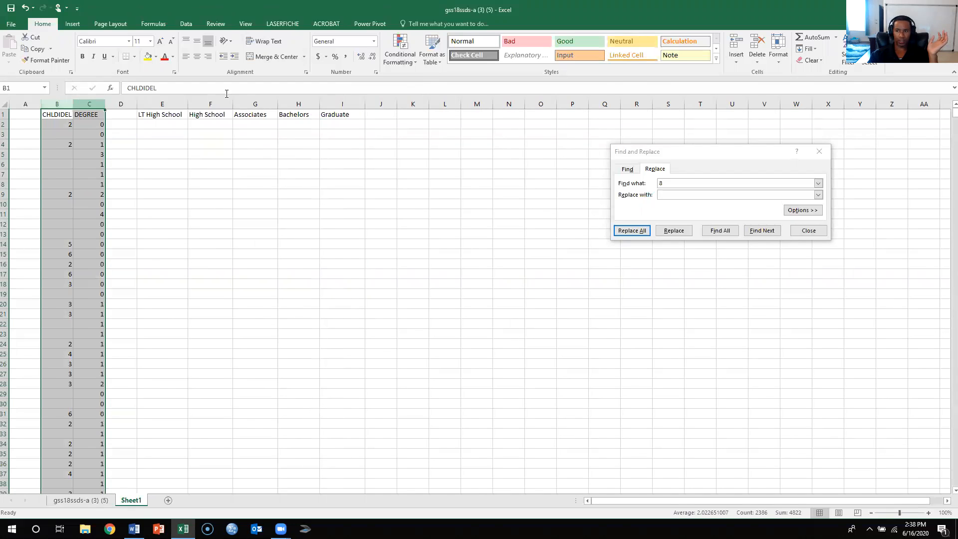
pyautogui.click(819, 153)
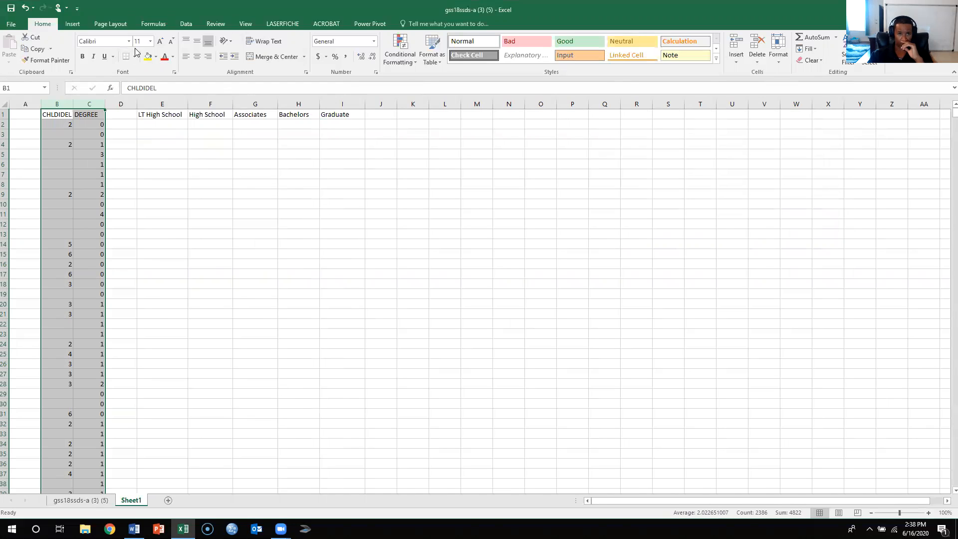
pyautogui.click(186, 24)
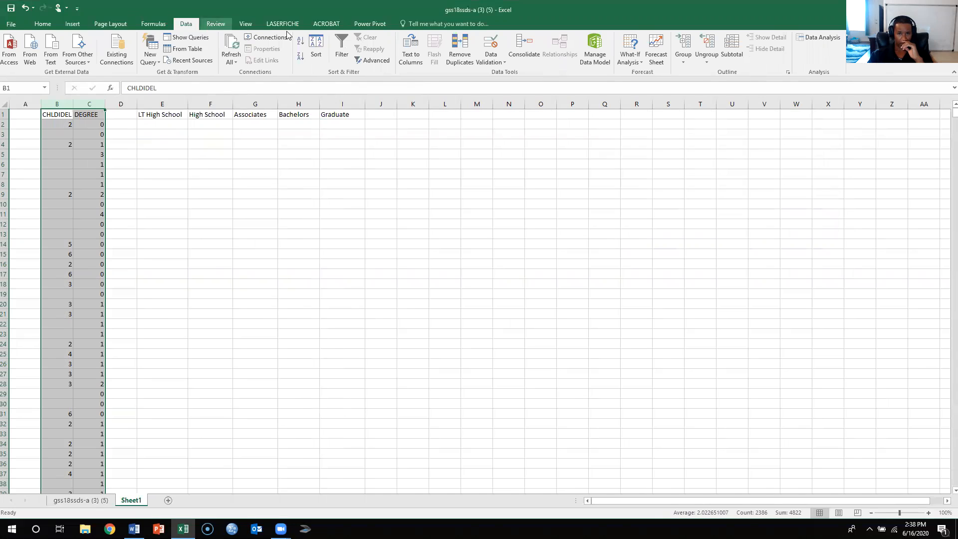
pyautogui.click(320, 47)
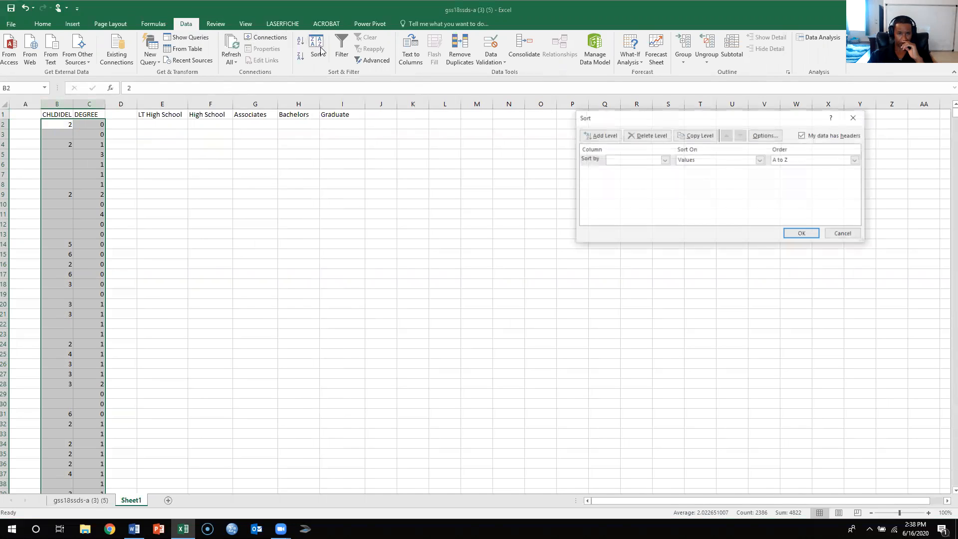
pyautogui.click(664, 160)
pyautogui.click(661, 174)
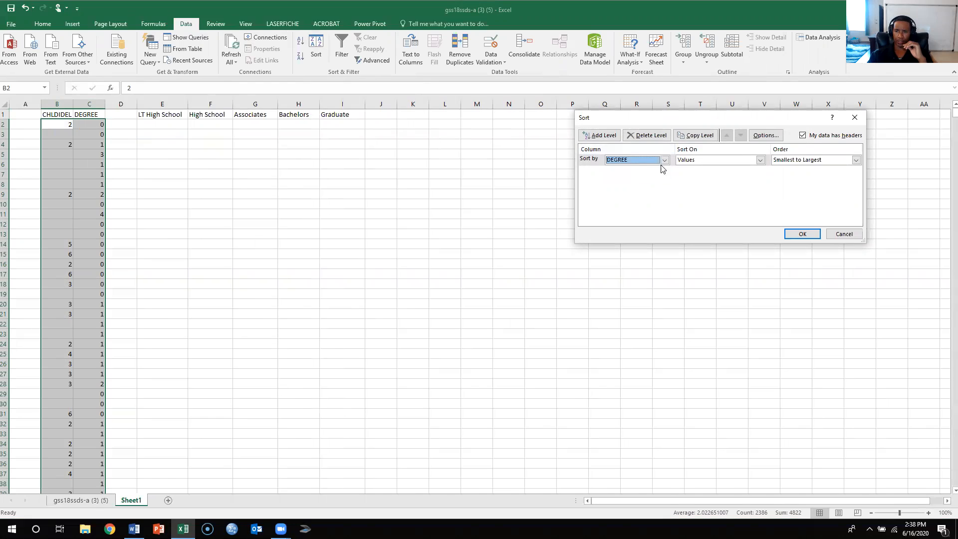
pyautogui.click(727, 161)
pyautogui.click(727, 165)
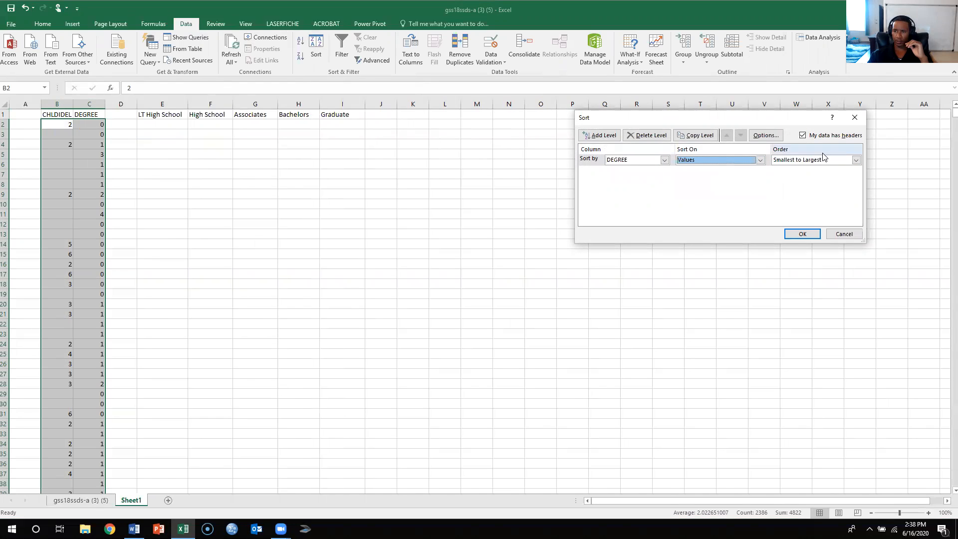
pyautogui.click(800, 233)
pyautogui.click(209, 285)
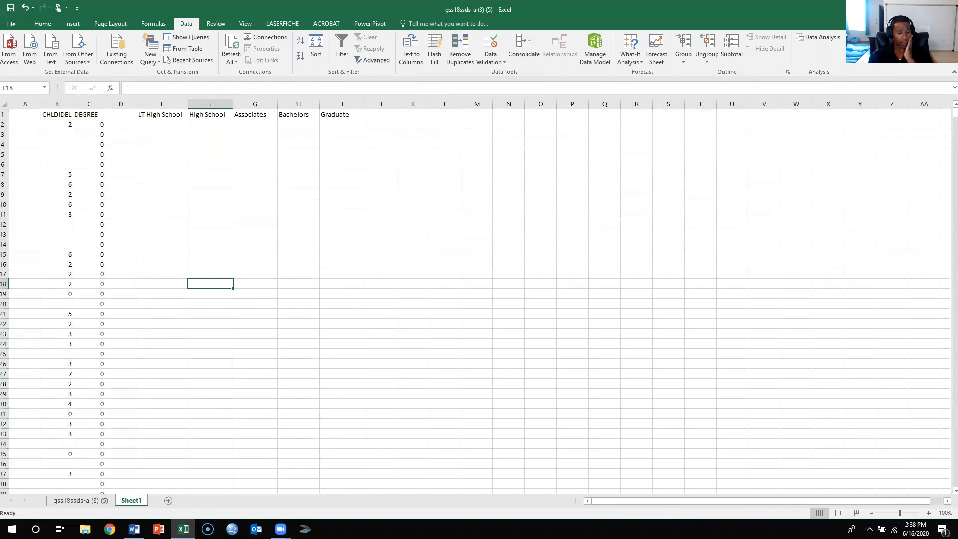
# - Switch to the Word codebook and look up the value codes of the DEGREE variable
pyautogui.click(135, 528)
pyautogui.scroll(-10, 569, 364)
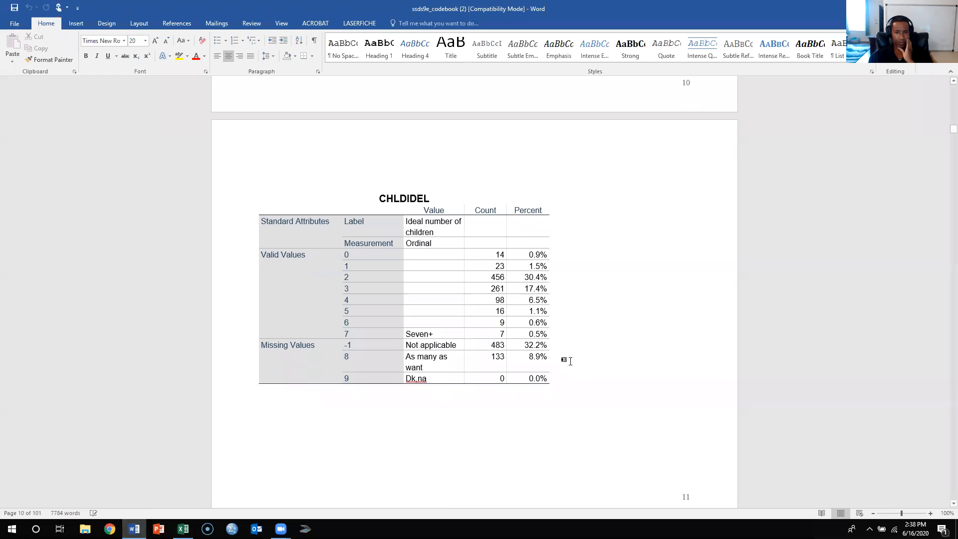
pyautogui.scroll(-15, 573, 366)
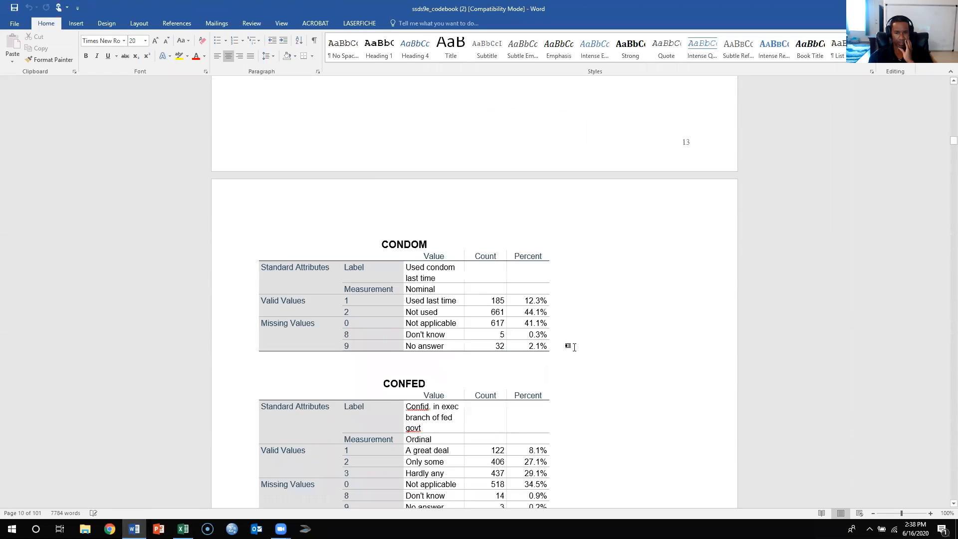
pyautogui.scroll(-2, 573, 341)
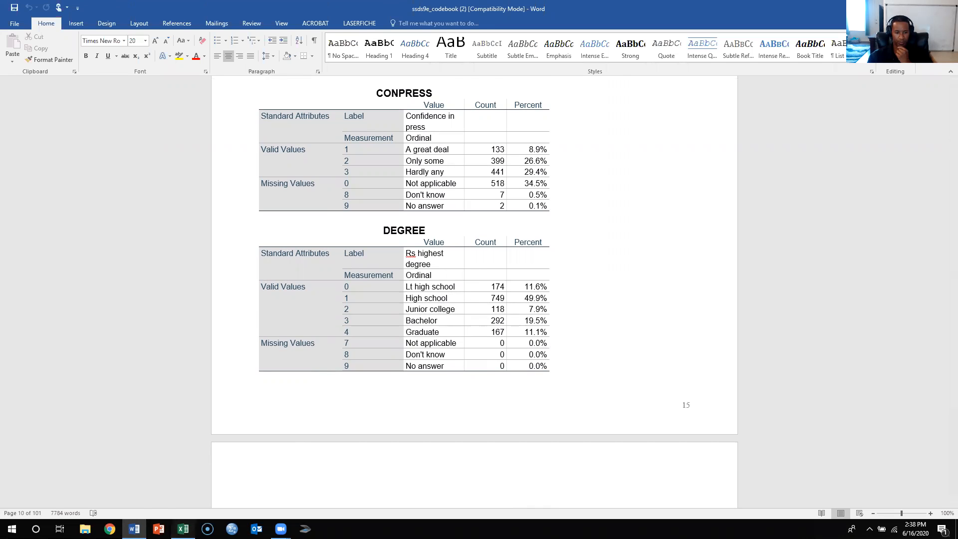
# - Switch back to Excel and copy the CHLDIDEL values with DEGREE 0 (B2:B175) into the LT High School column starting at E2
pyautogui.click(183, 529)
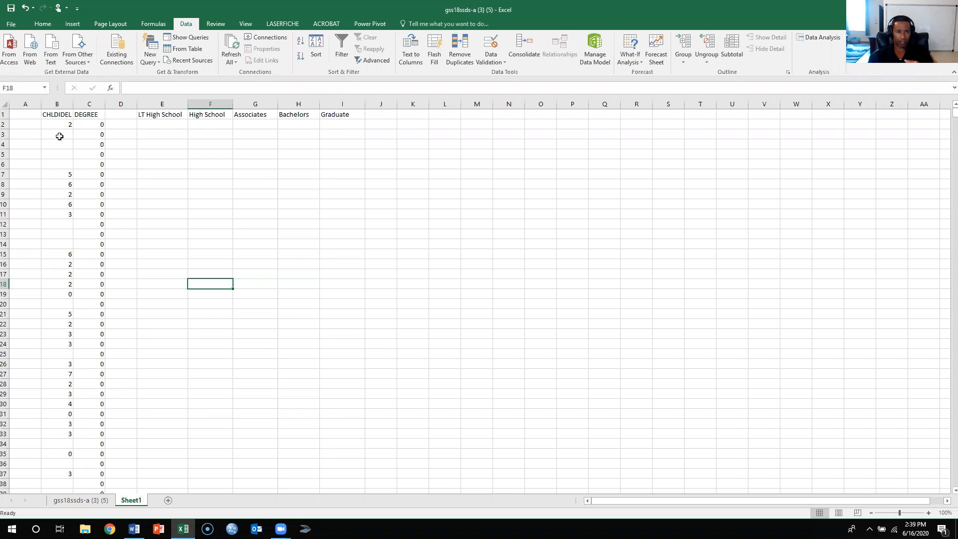
pyautogui.moveTo(62, 120); pyautogui.dragTo(55, 503)
pyautogui.moveTo(55, 503); pyautogui.dragTo(74, 285)
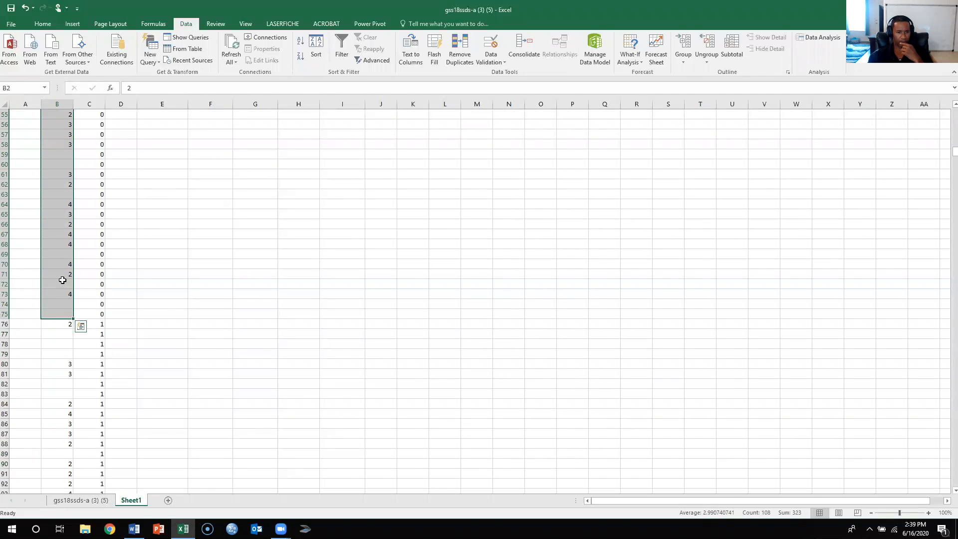
pyautogui.rightClick(62, 280)
pyautogui.click(99, 298)
pyautogui.scroll(18, 638, 348)
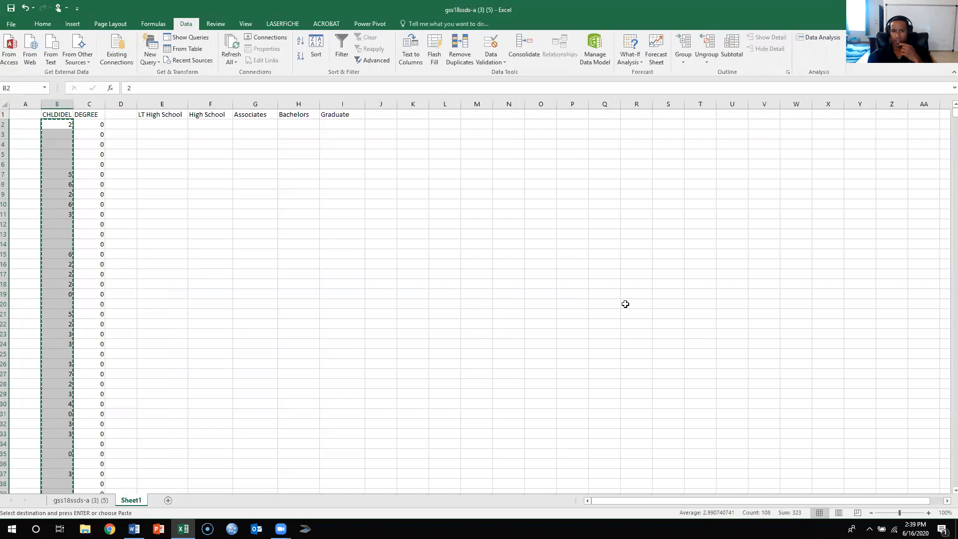
pyautogui.click(161, 124)
pyautogui.rightClick(161, 124)
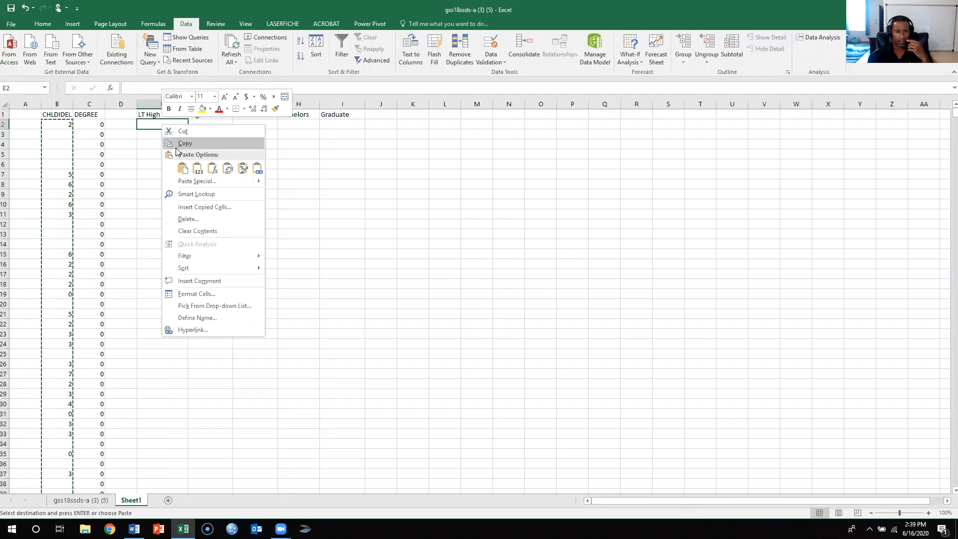
pyautogui.click(191, 169)
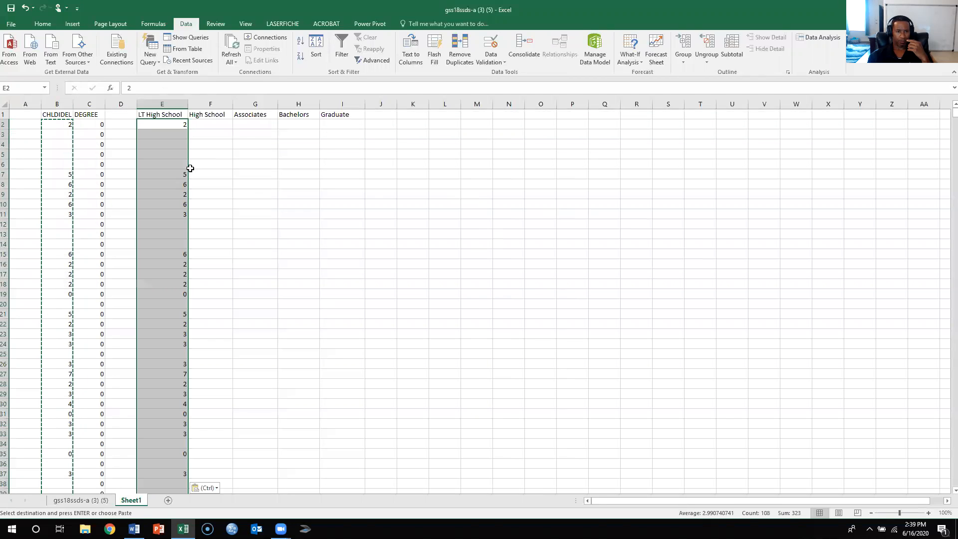
pyautogui.click(235, 192)
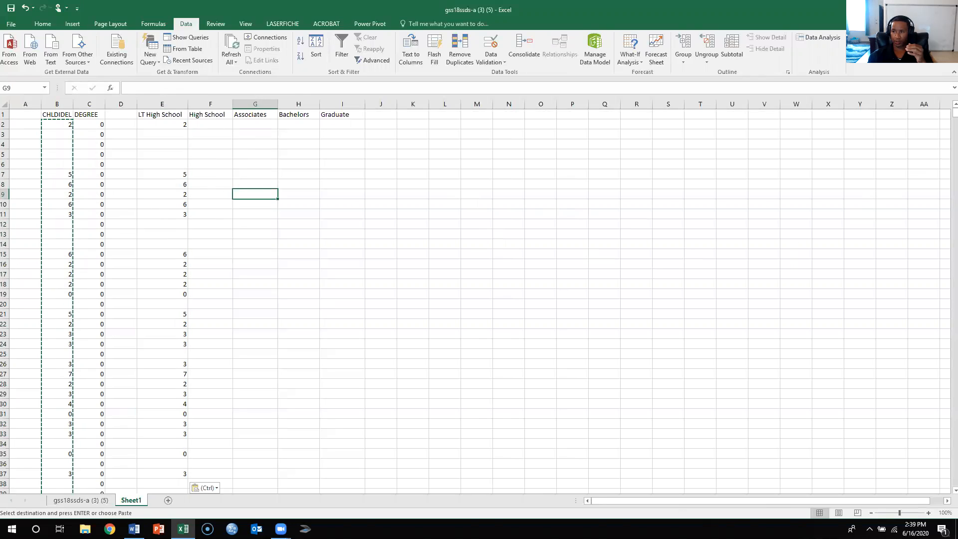
# - Copy the CHLDIDEL values with DEGREE 1 (B176:B924) into the High School column starting at F2
pyautogui.moveTo(955, 113); pyautogui.dragTo(955, 161)
pyautogui.scroll(20, 214, 250)
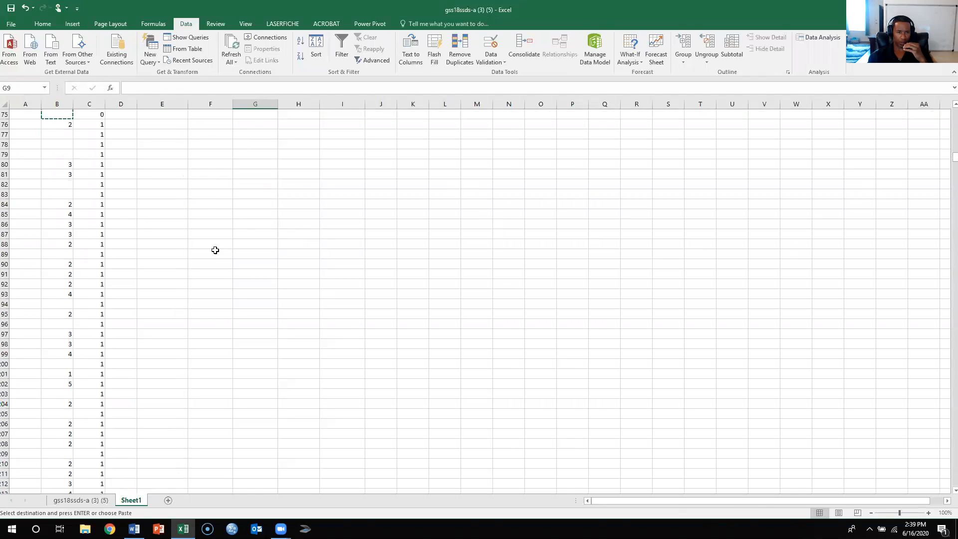
pyautogui.scroll(-2, 75, 277)
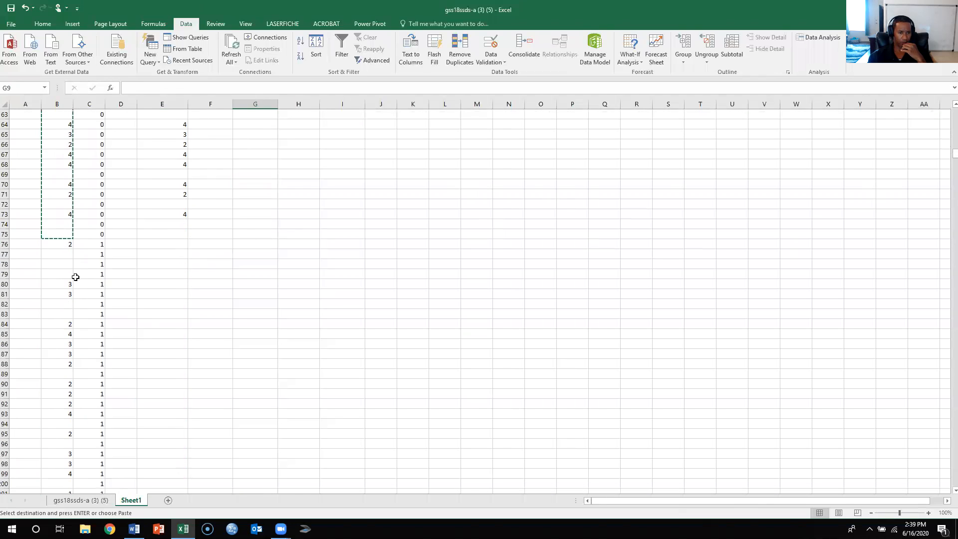
pyautogui.click(62, 244)
pyautogui.moveTo(58, 403); pyautogui.dragTo(50, 497)
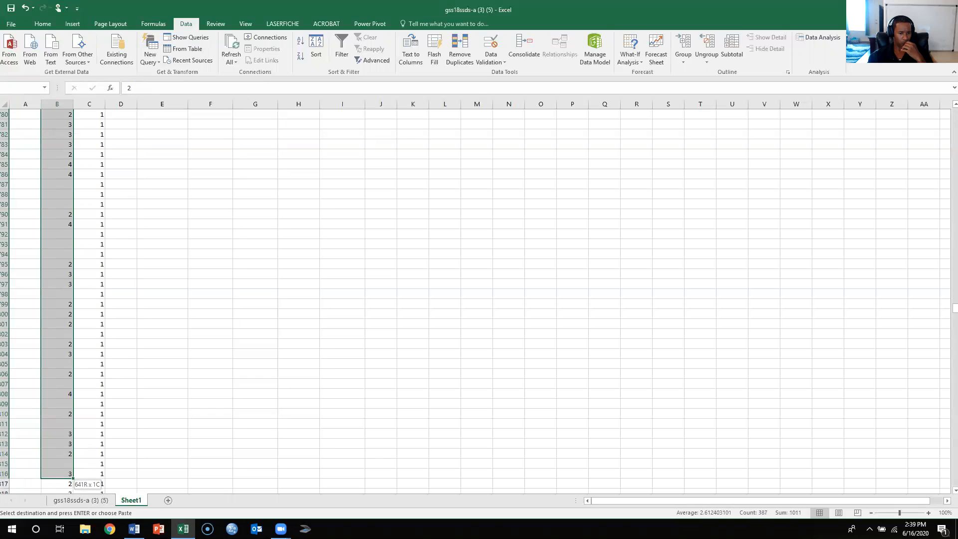
pyautogui.moveTo(55, 455); pyautogui.dragTo(55, 241)
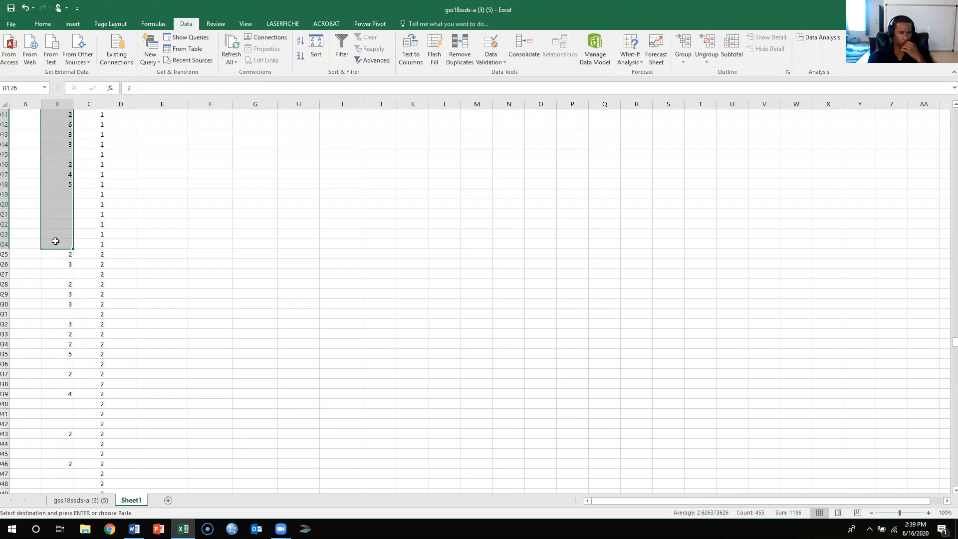
pyautogui.rightClick(60, 182)
pyautogui.click(80, 199)
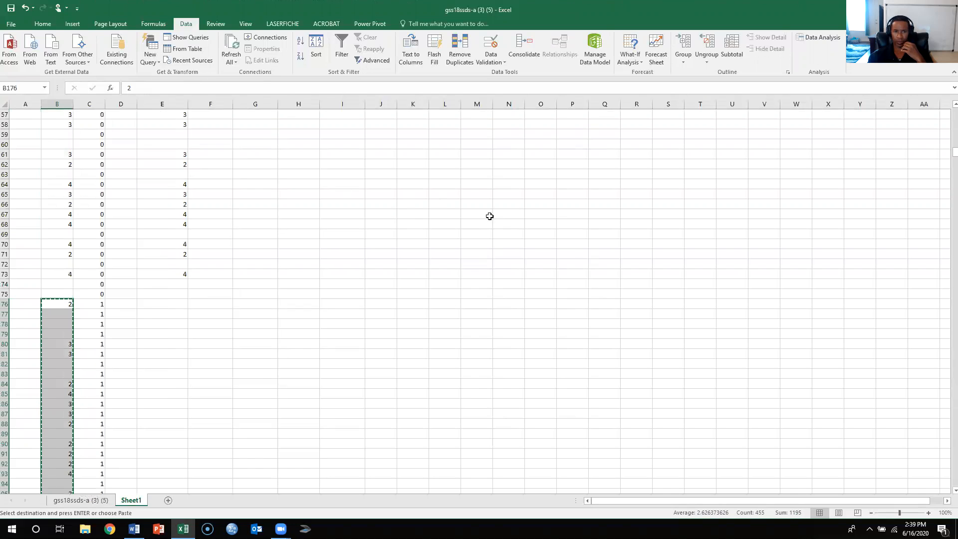
pyautogui.moveTo(954, 153); pyautogui.dragTo(954, 112)
pyautogui.click(213, 126)
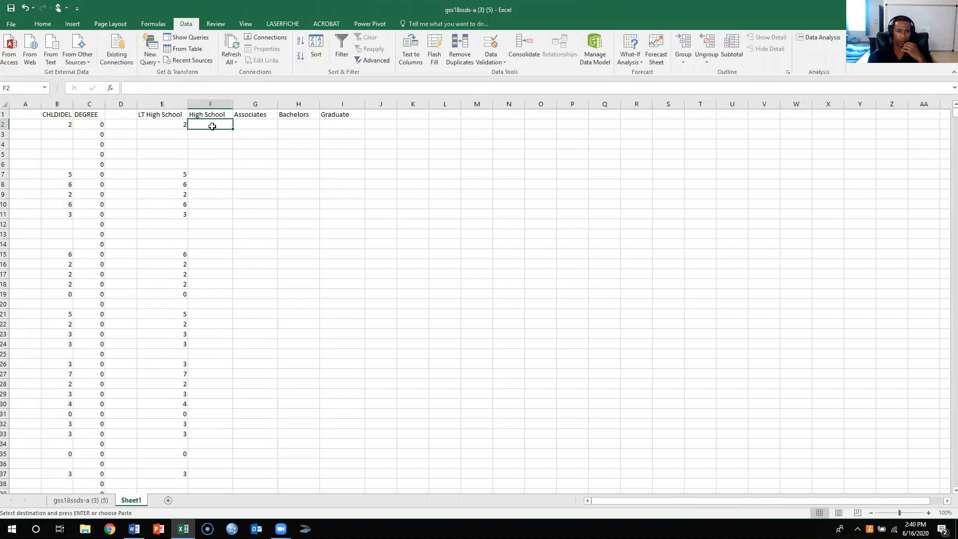
pyautogui.rightClick(212, 127)
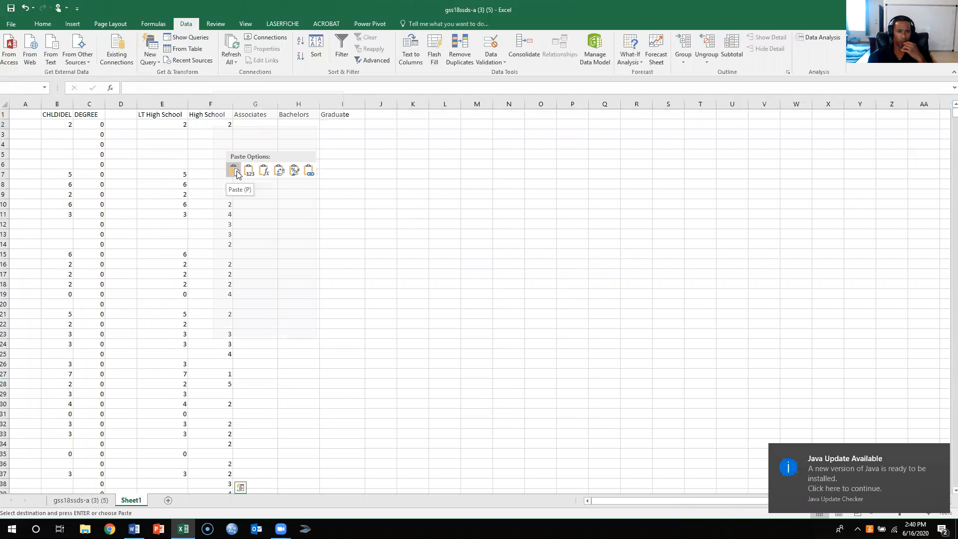
pyautogui.click(233, 171)
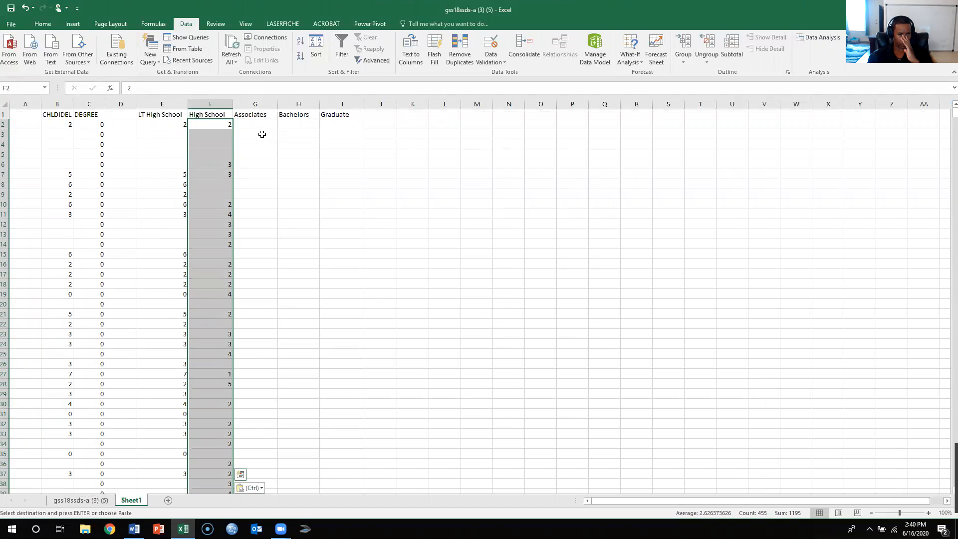
# - Copy the CHLDIDEL values with DEGREE 2 (B925:B1042) into the Associates column starting at G2
pyautogui.scroll(-4, 379, 128)
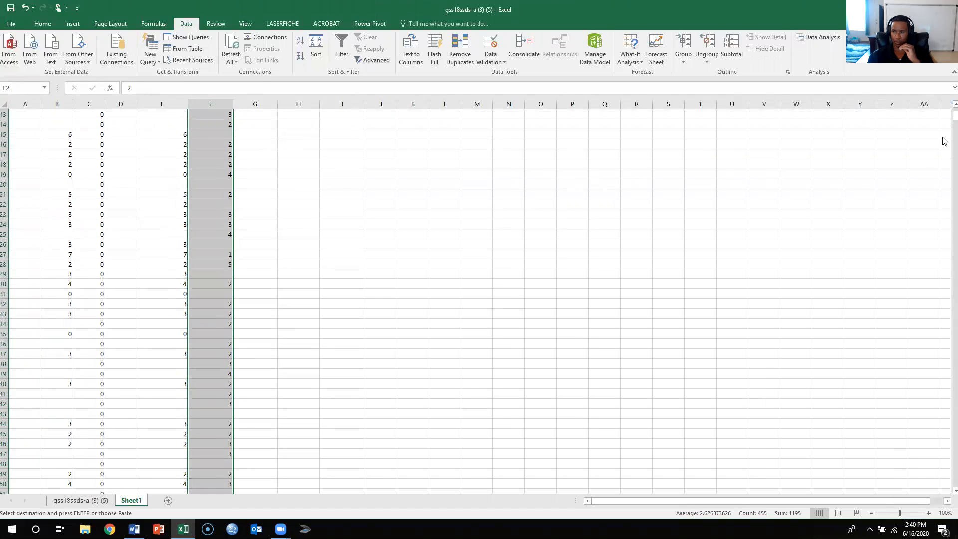
pyautogui.moveTo(944, 119); pyautogui.dragTo(954, 341)
pyautogui.scroll(-1, 193, 270)
pyautogui.moveTo(56, 255); pyautogui.dragTo(60, 207)
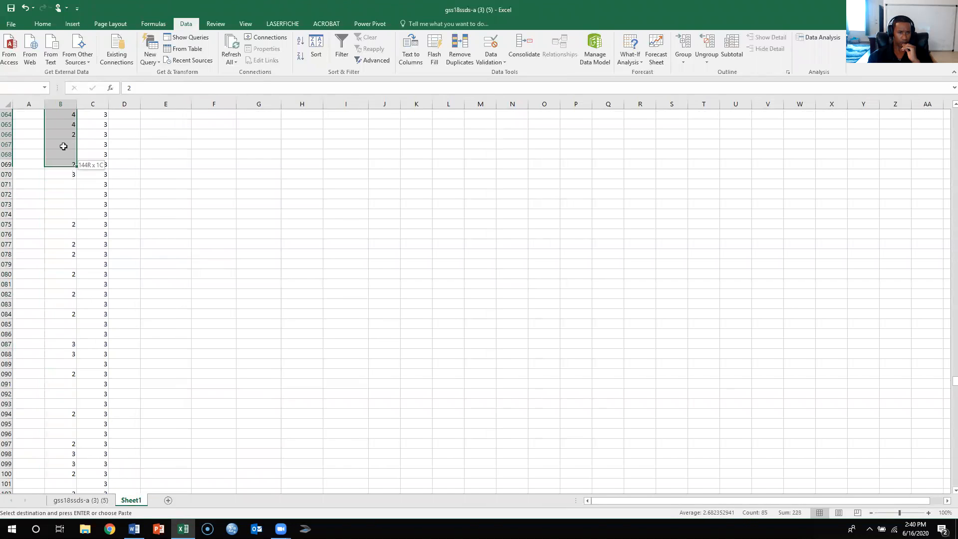
pyautogui.moveTo(72, 104); pyautogui.dragTo(65, 193)
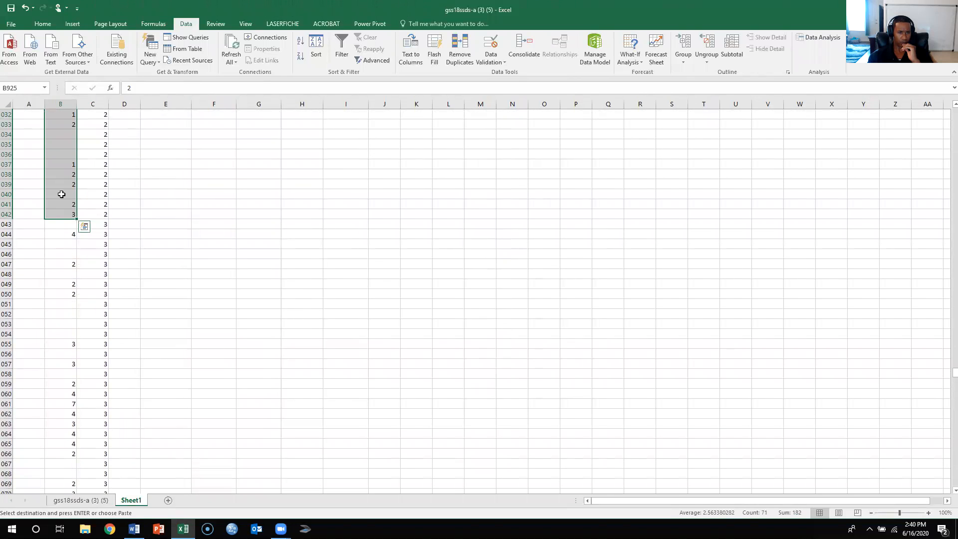
pyautogui.rightClick(61, 193)
pyautogui.click(77, 211)
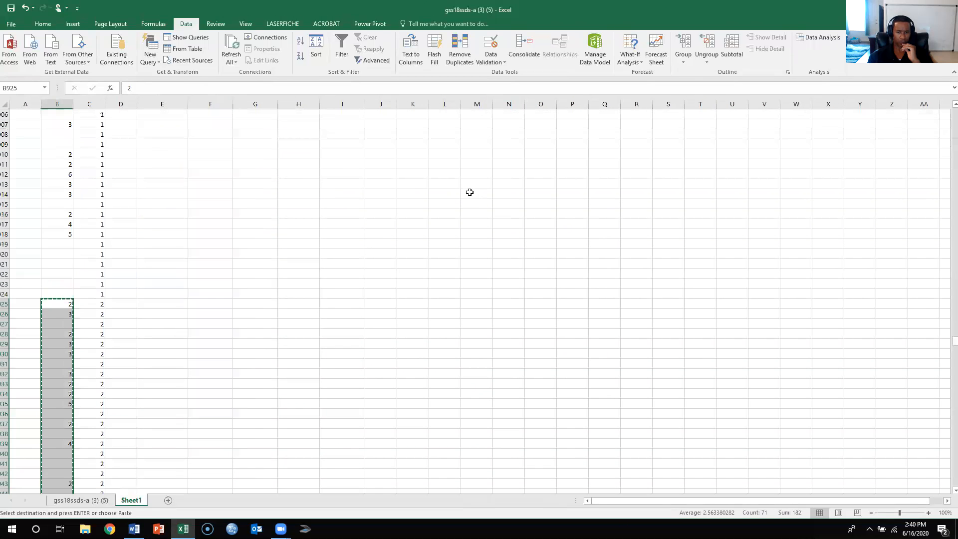
pyautogui.moveTo(954, 341); pyautogui.dragTo(943, 106)
pyautogui.click(256, 125)
pyautogui.rightClick(256, 125)
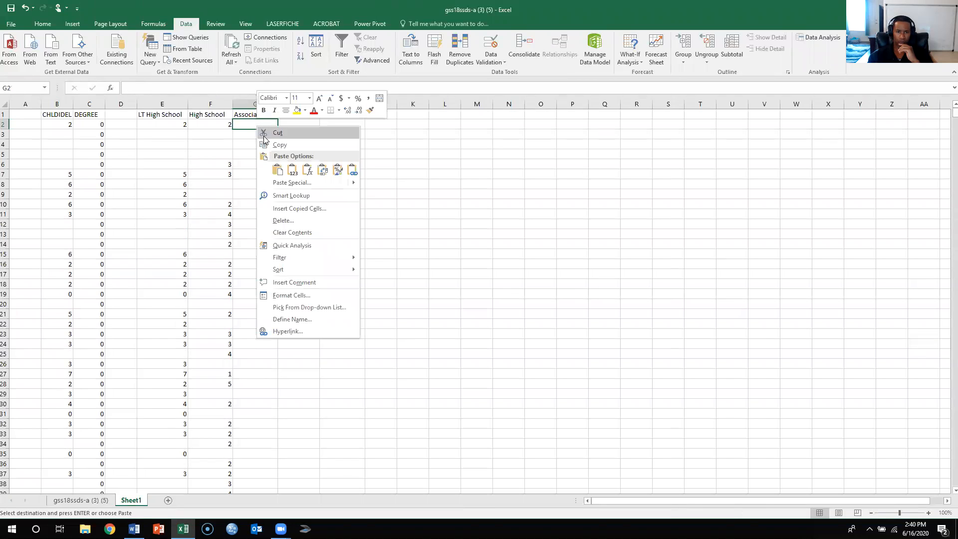
pyautogui.click(276, 172)
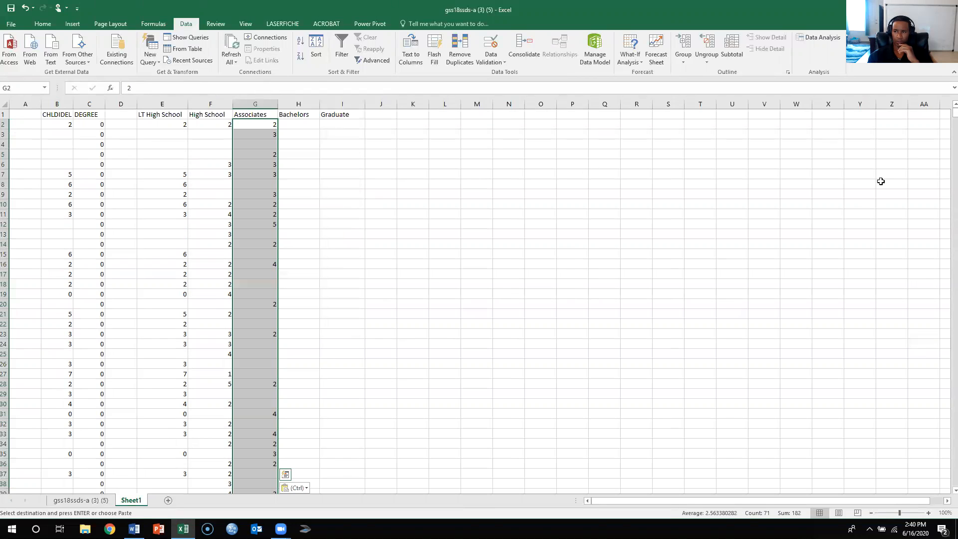
# - Copy the CHLDIDEL values with DEGREE 3 (B1043:B1334) into the Bachelors column starting at H2
pyautogui.moveTo(943, 118); pyautogui.dragTo(943, 394)
pyautogui.scroll(-11, 254, 356)
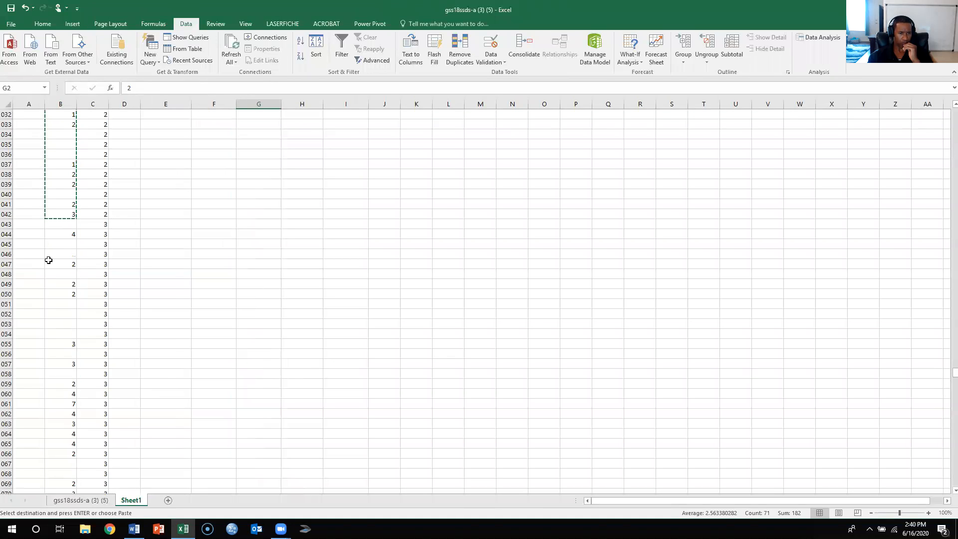
pyautogui.click(59, 225)
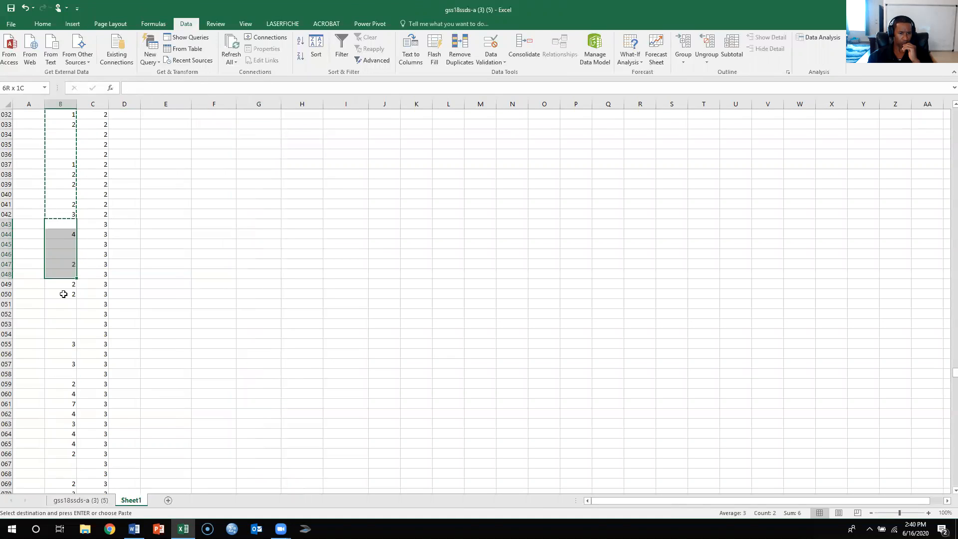
pyautogui.moveTo(63, 294); pyautogui.dragTo(71, 429)
pyautogui.moveTo(71, 483); pyautogui.dragTo(87, 223)
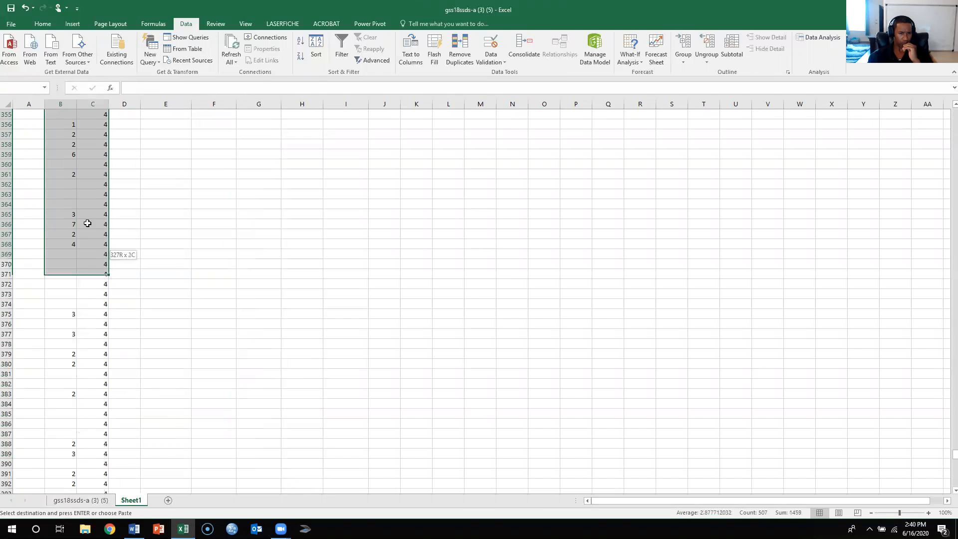
pyautogui.moveTo(62, 105); pyautogui.dragTo(69, 154)
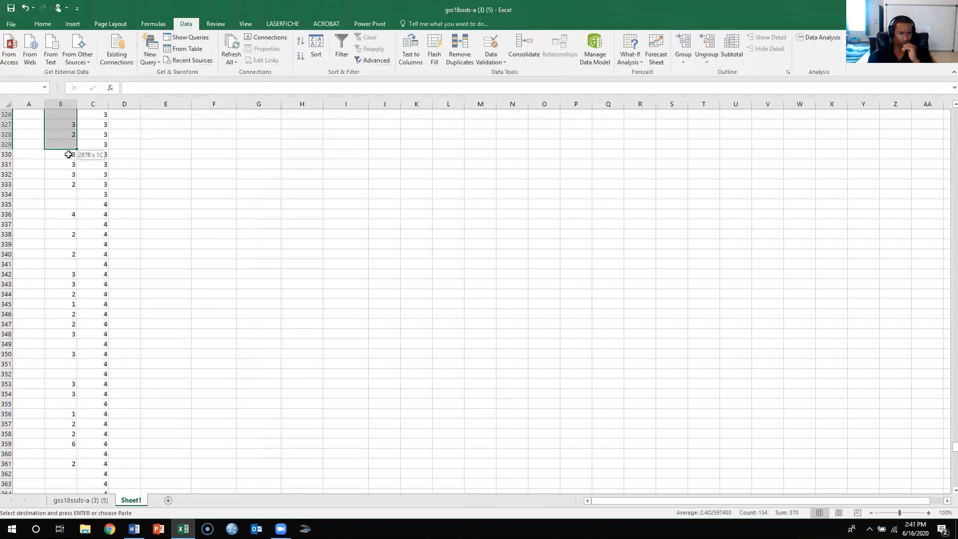
pyautogui.rightClick(63, 179)
pyautogui.click(94, 193)
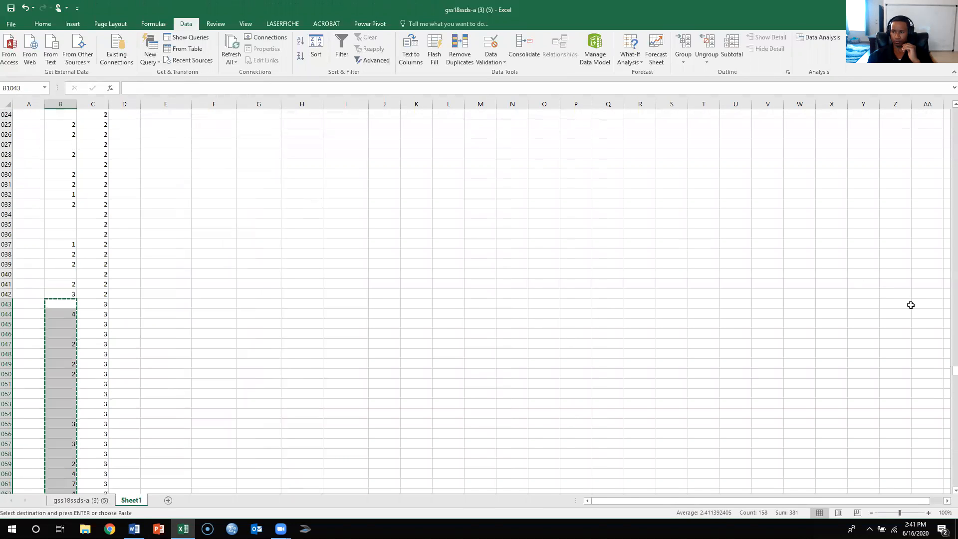
pyautogui.moveTo(955, 371); pyautogui.dragTo(923, 107)
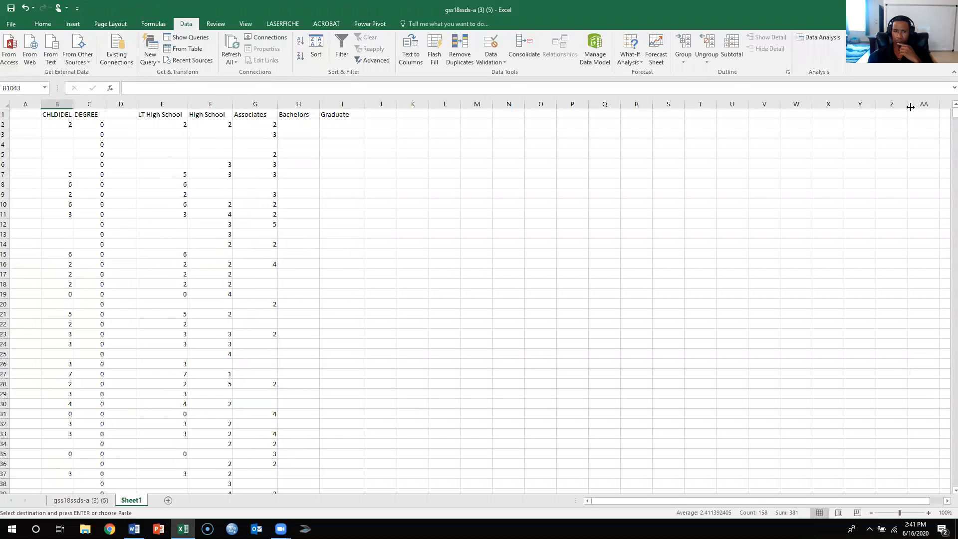
pyautogui.click(290, 126)
pyautogui.rightClick(292, 126)
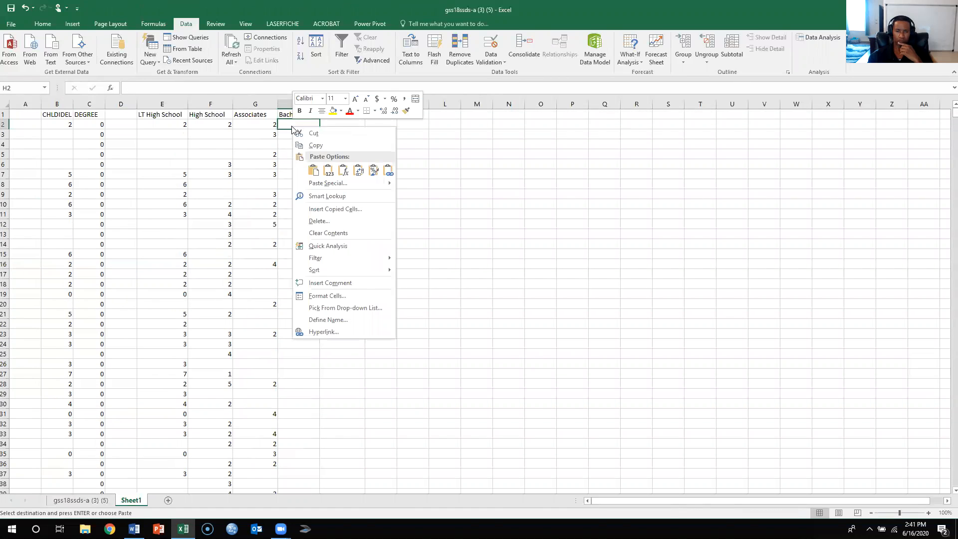
pyautogui.click(313, 171)
# - Copy the CHLDIDEL values with DEGREE 4, from B1335 to the end of the data, into the Graduate column starting at I2
pyautogui.moveTo(954, 111); pyautogui.dragTo(955, 443)
pyautogui.scroll(-1, 115, 274)
pyautogui.scroll(-1, 116, 274)
pyautogui.moveTo(63, 318); pyautogui.dragTo(74, 442)
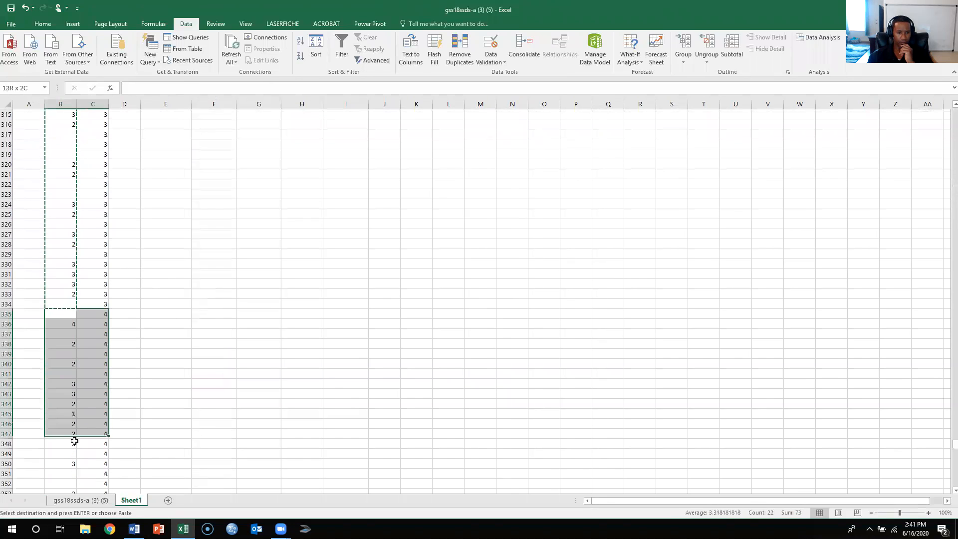
pyautogui.moveTo(73, 485); pyautogui.dragTo(60, 450)
pyautogui.scroll(20, 55, 365)
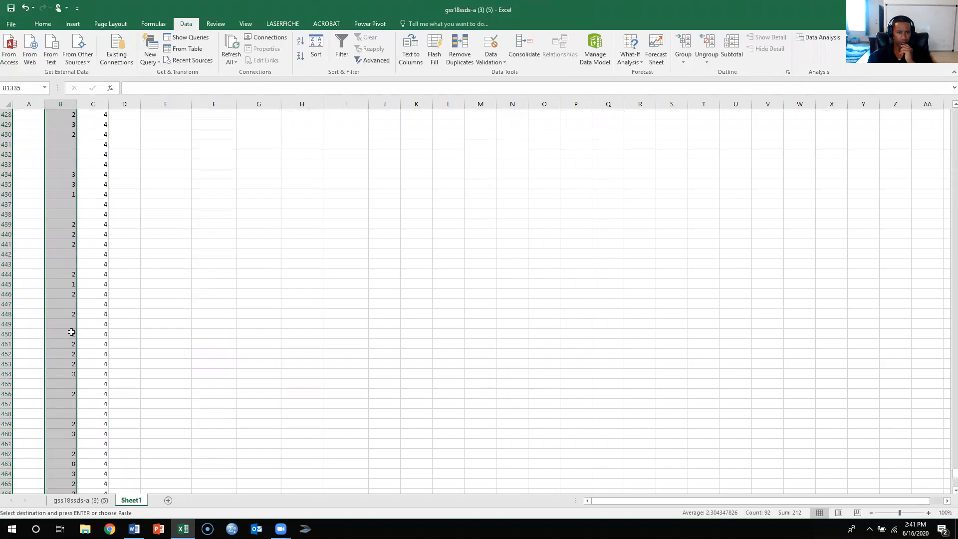
pyautogui.scroll(5, 63, 316)
pyautogui.rightClick(58, 233)
pyautogui.click(79, 250)
pyautogui.scroll(13, 79, 250)
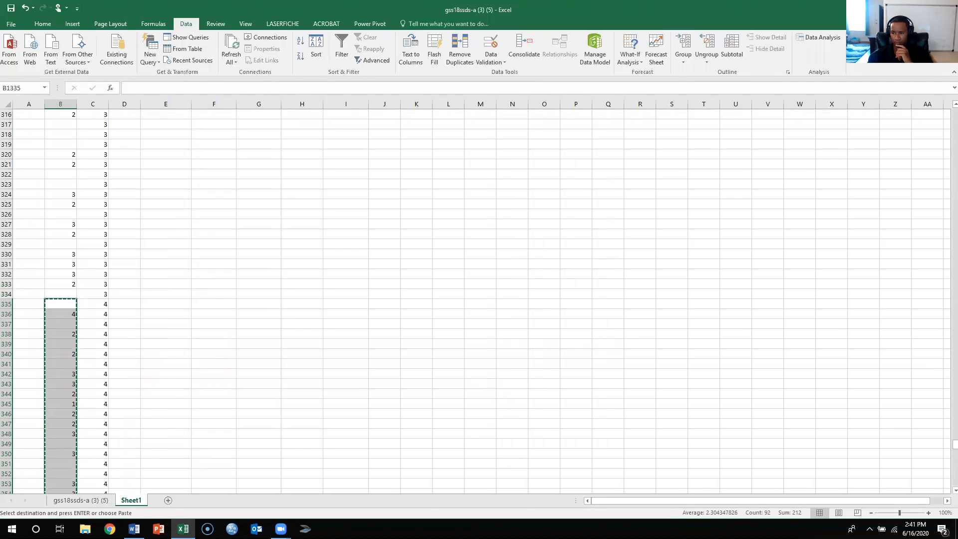
pyautogui.moveTo(945, 447); pyautogui.dragTo(948, 111)
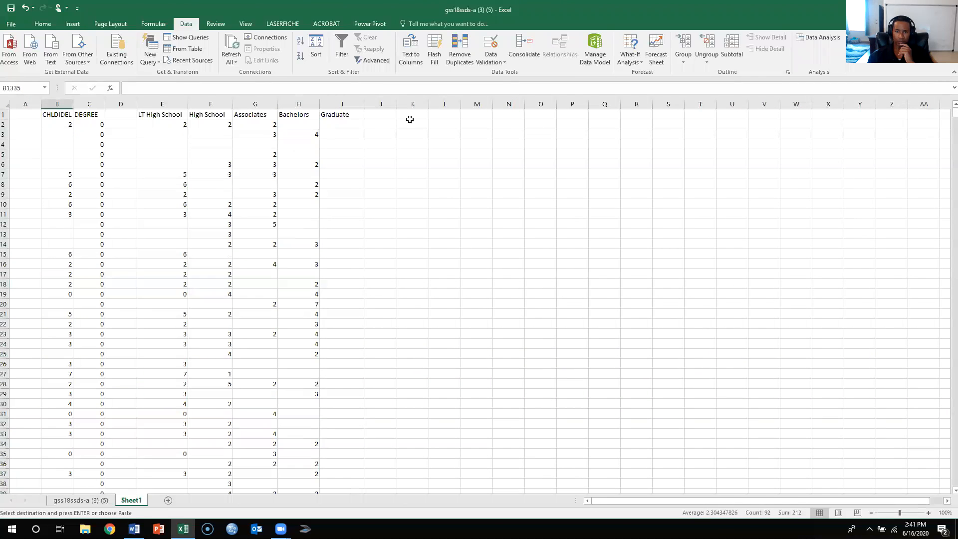
pyautogui.click(338, 127)
pyautogui.rightClick(338, 126)
pyautogui.click(359, 165)
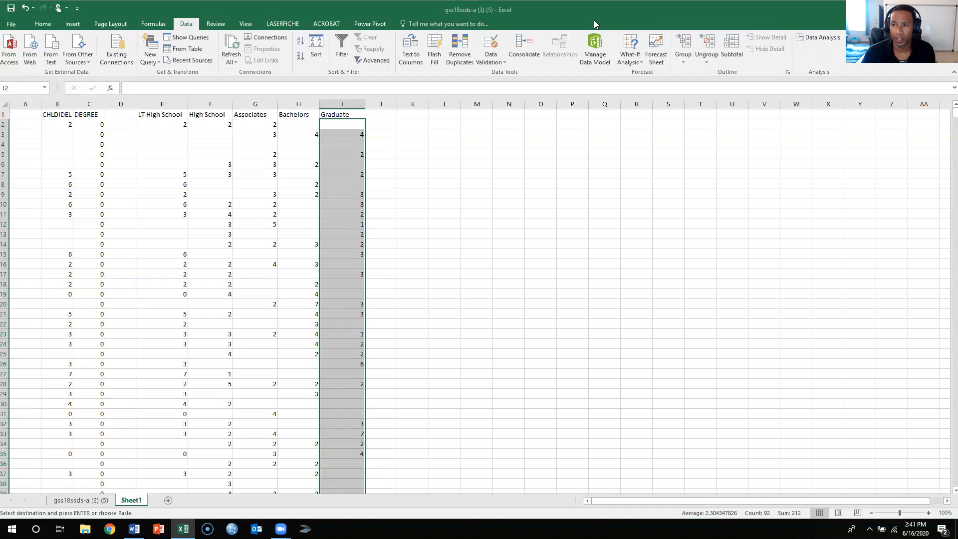
# - Set up a single-factor ANOVA from the data analysis tools with its output range at N5
pyautogui.click(812, 37)
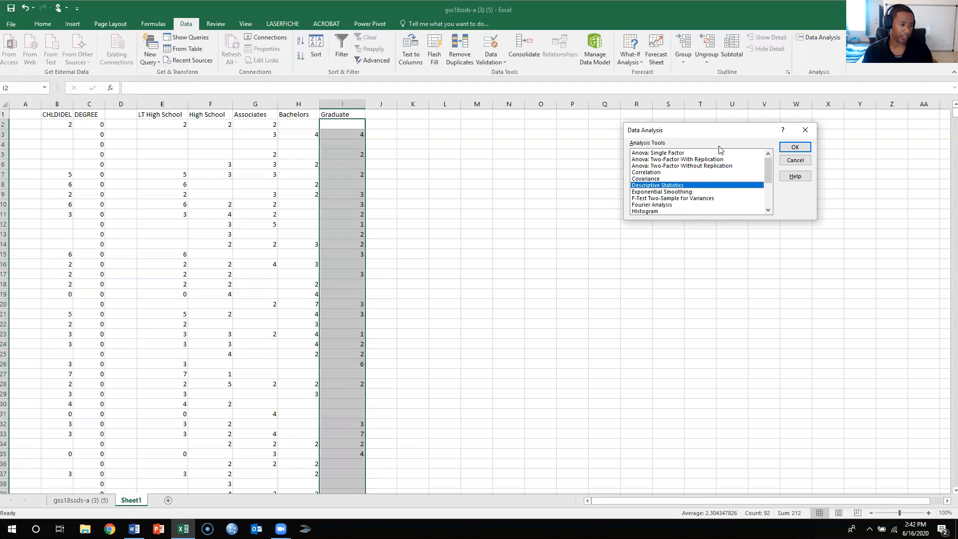
pyautogui.click(677, 152)
pyautogui.click(794, 146)
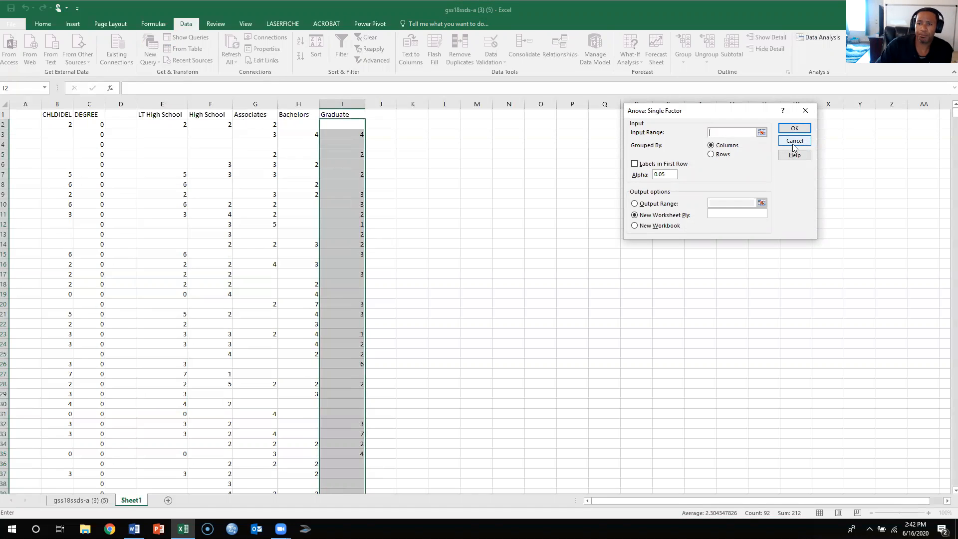
pyautogui.click(634, 204)
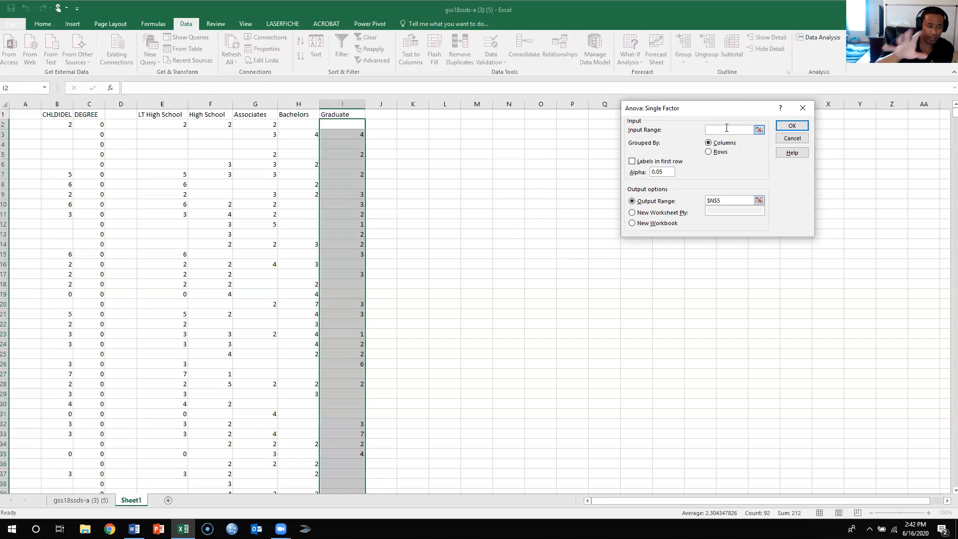
# - Set the ANOVA input range to E2:I744, covering the five degree columns, and run the analysis
pyautogui.click(759, 131)
pyautogui.moveTo(164, 125); pyautogui.dragTo(341, 105)
pyautogui.moveTo(341, 105); pyautogui.dragTo(329, 163)
pyautogui.scroll(4, 579, 315)
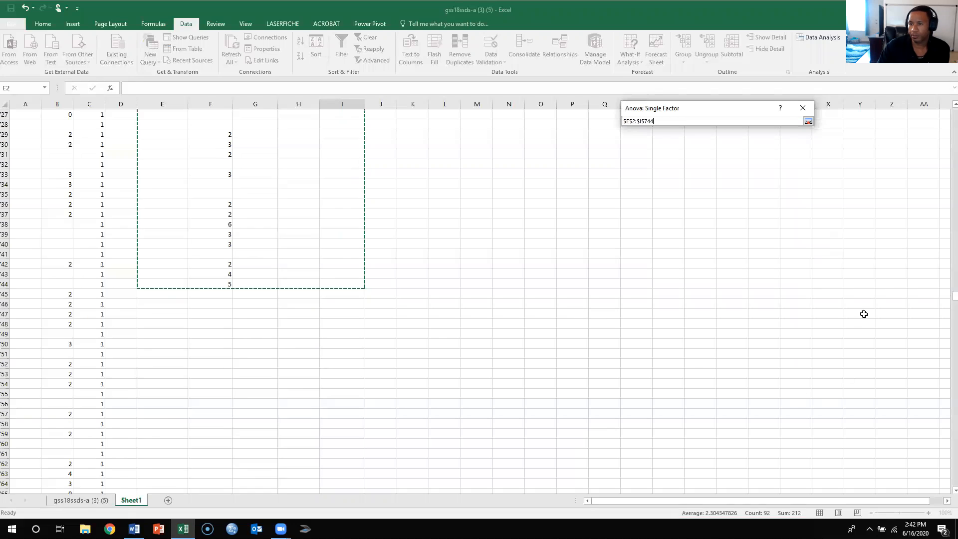
pyautogui.click(808, 121)
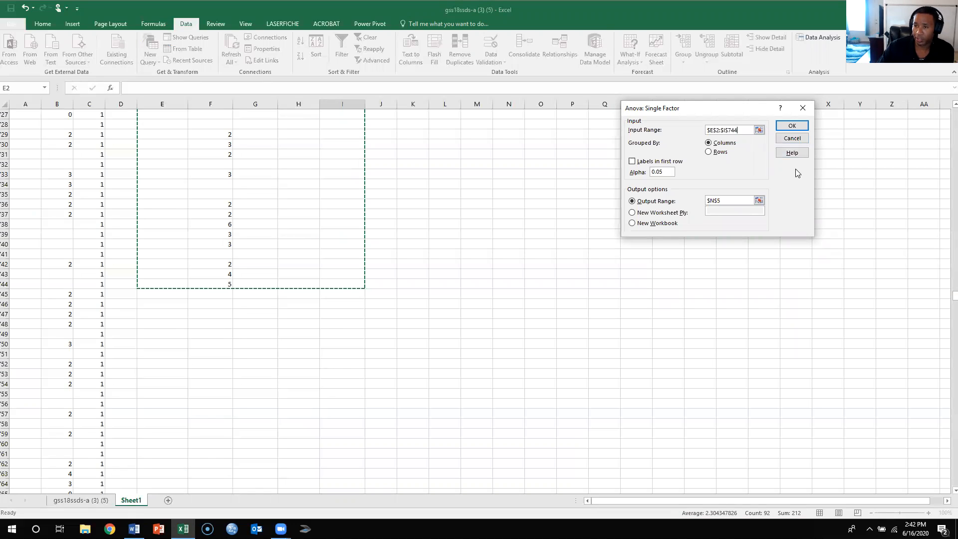
pyautogui.click(783, 127)
pyautogui.scroll(17, 776, 252)
pyautogui.moveTo(956, 282); pyautogui.dragTo(938, 95)
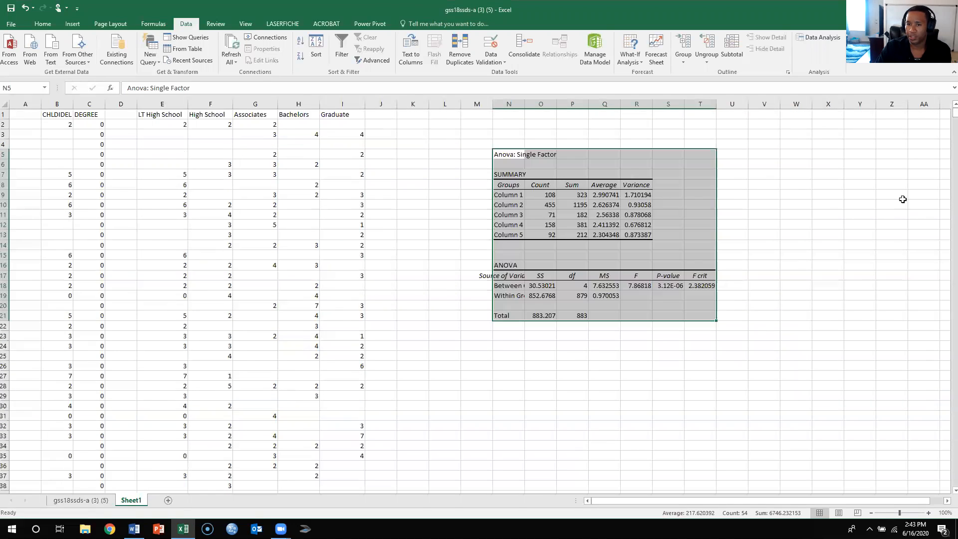
pyautogui.click(857, 252)
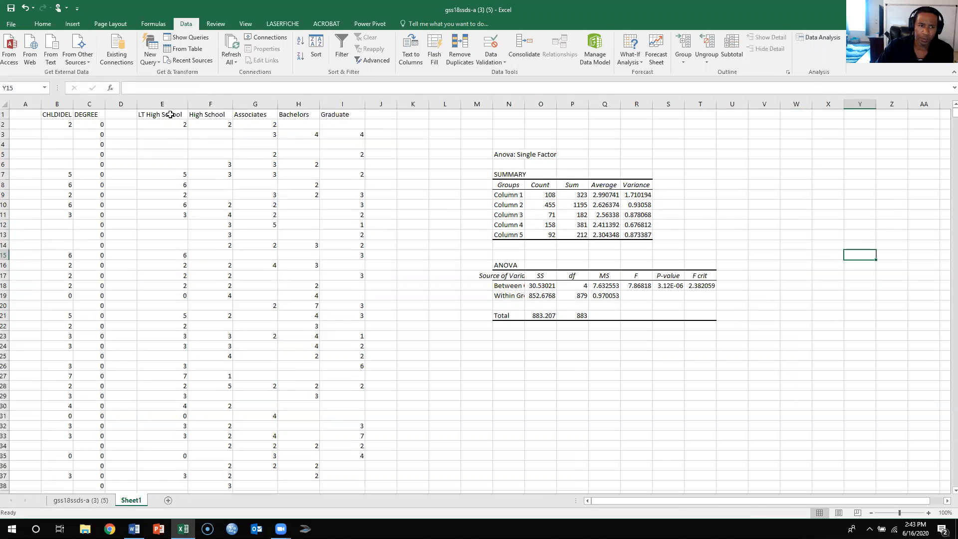
# - Widen column N and rename the ANOVA summary groups in N9:N13 to LT High School, High School, Associates, Bachelors and Graduate
pyautogui.click(507, 193)
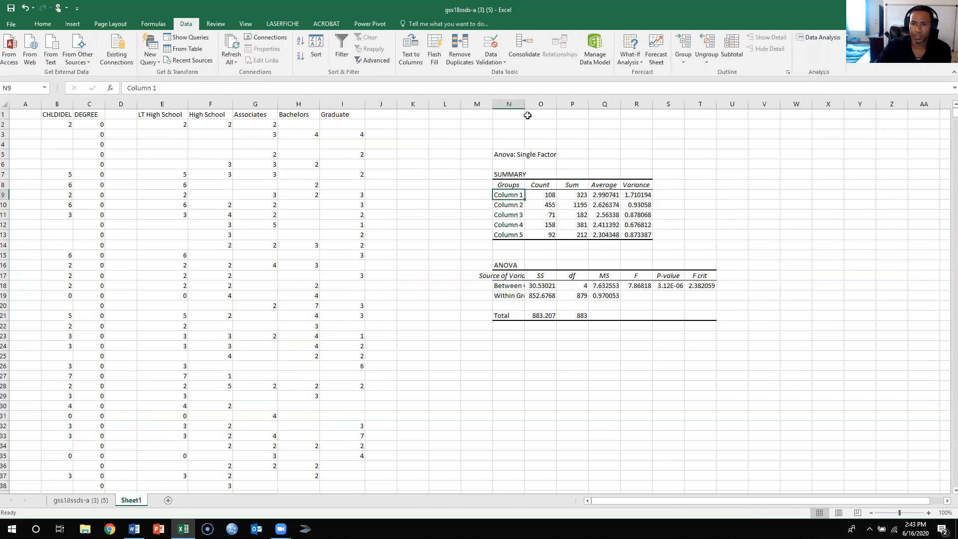
pyautogui.moveTo(525, 106); pyautogui.dragTo(579, 113)
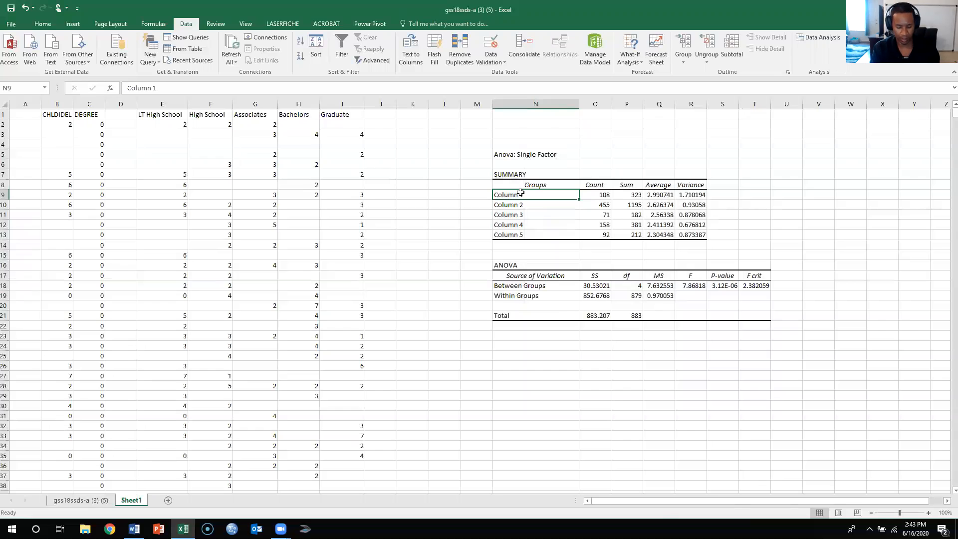
pyautogui.write('LT High')
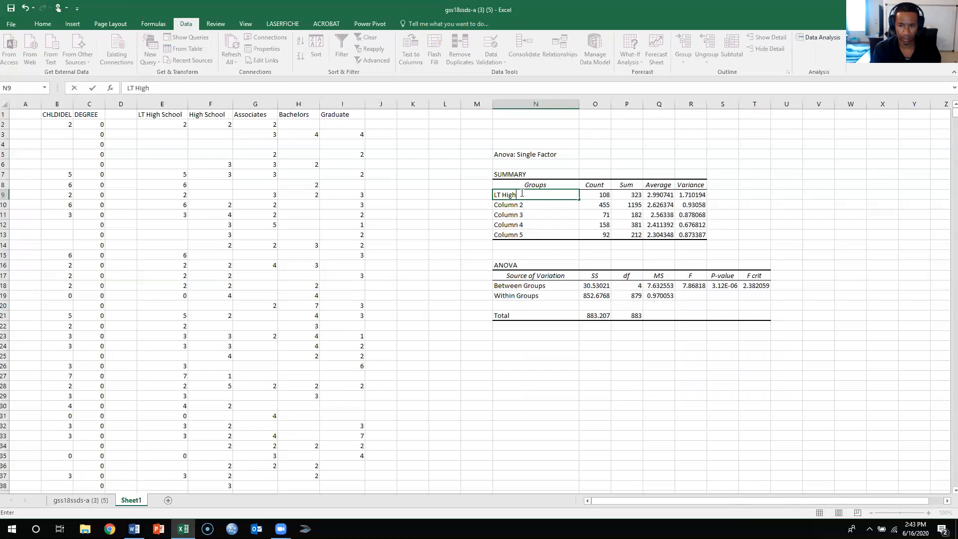
pyautogui.write(' School')
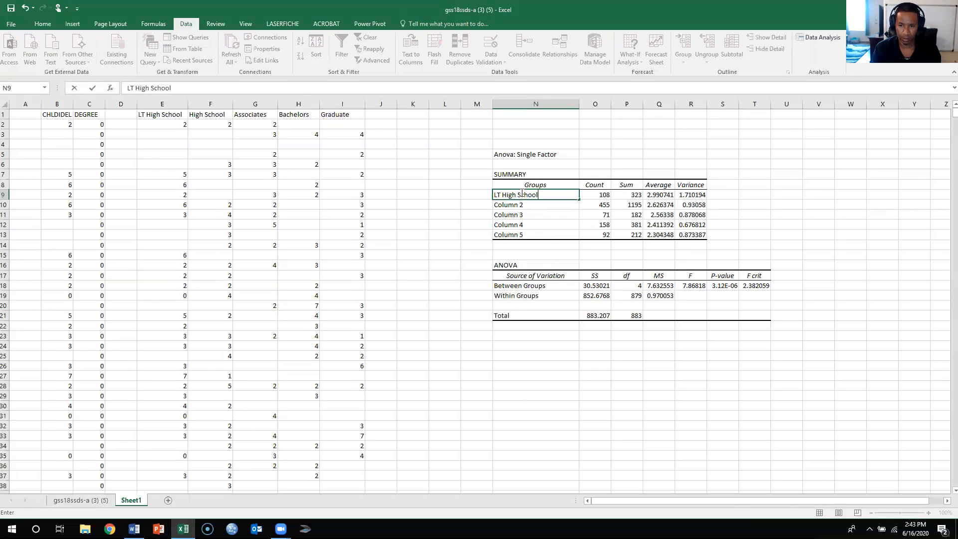
pyautogui.press('Return')
pyautogui.write('High School')
pyautogui.press('Return')
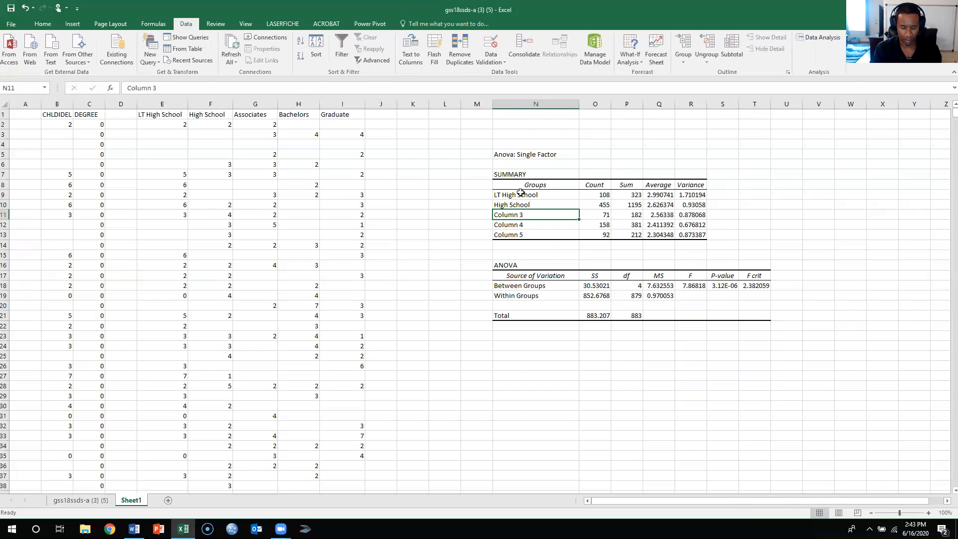
pyautogui.write('Associates')
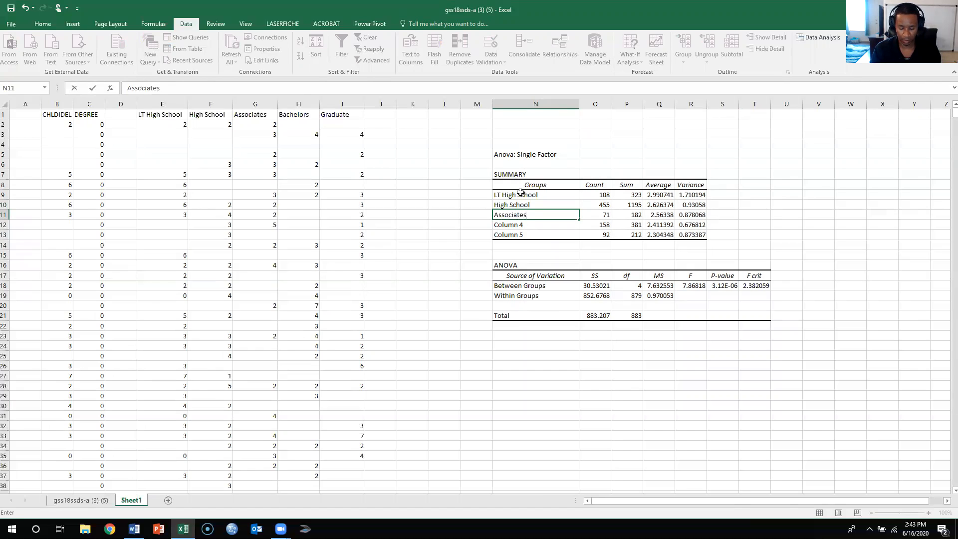
pyautogui.press('Return')
pyautogui.write('Bachelors')
pyautogui.press('Return')
pyautogui.write('Graduate')
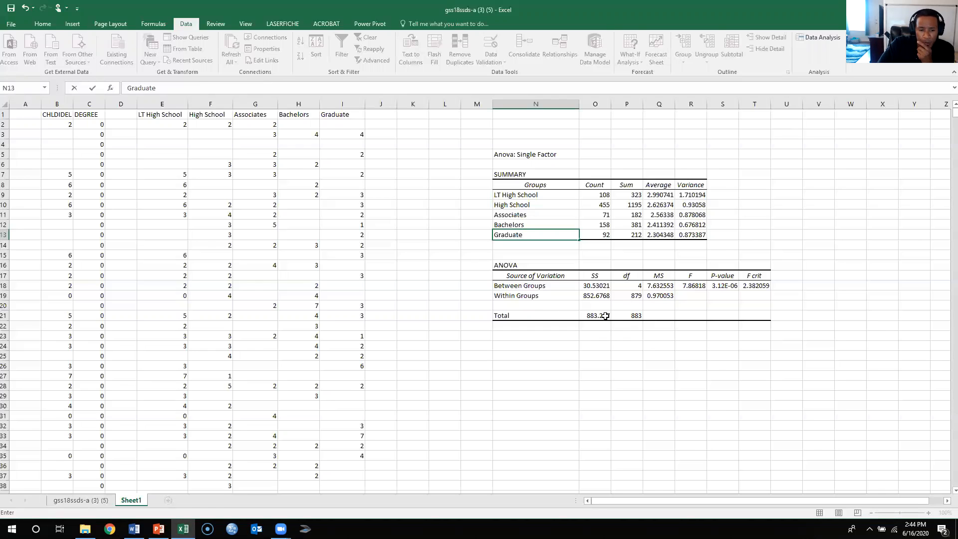
# - Switch to the Analysis of Variance presentation in PowerPoint and examine the α = .05 F table on slide 18 in full-screen view
pyautogui.click(159, 529)
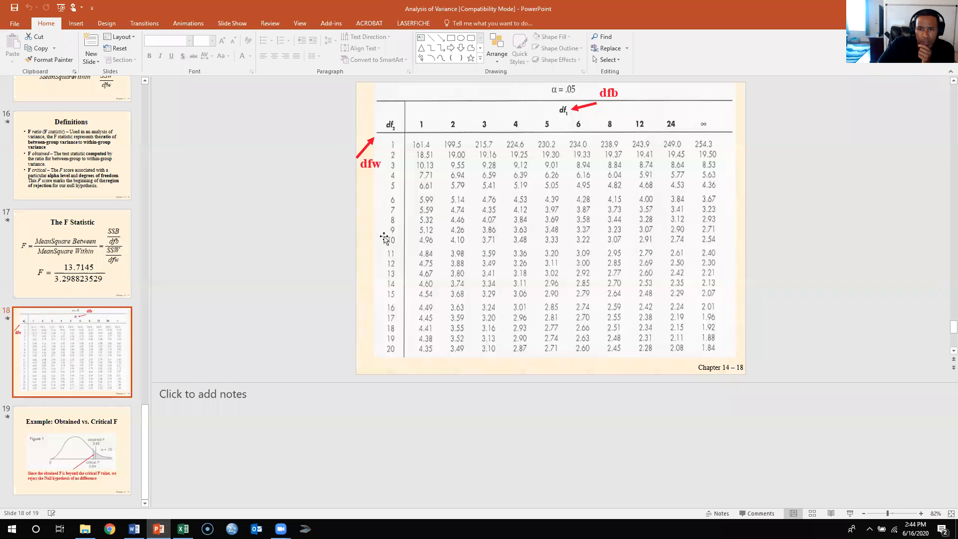
pyautogui.click(470, 230)
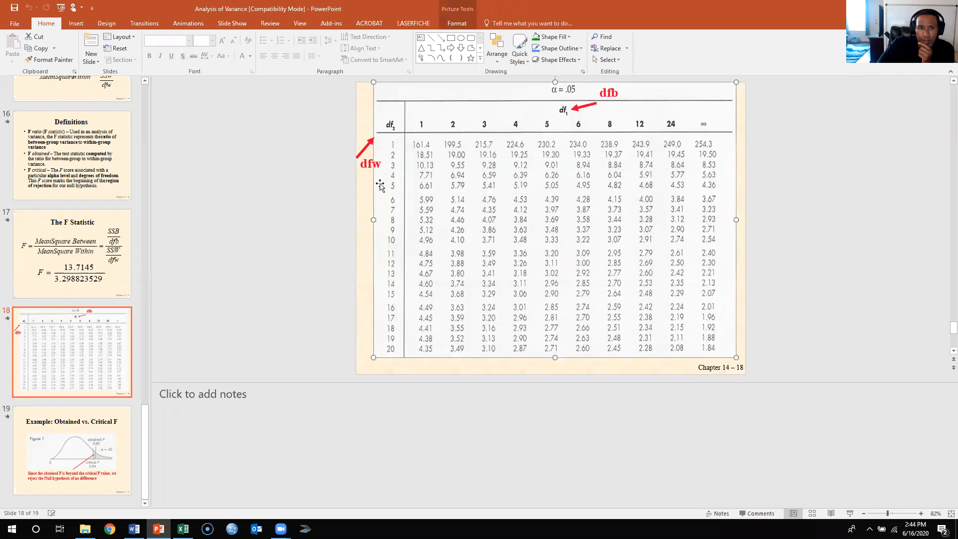
pyautogui.click(849, 514)
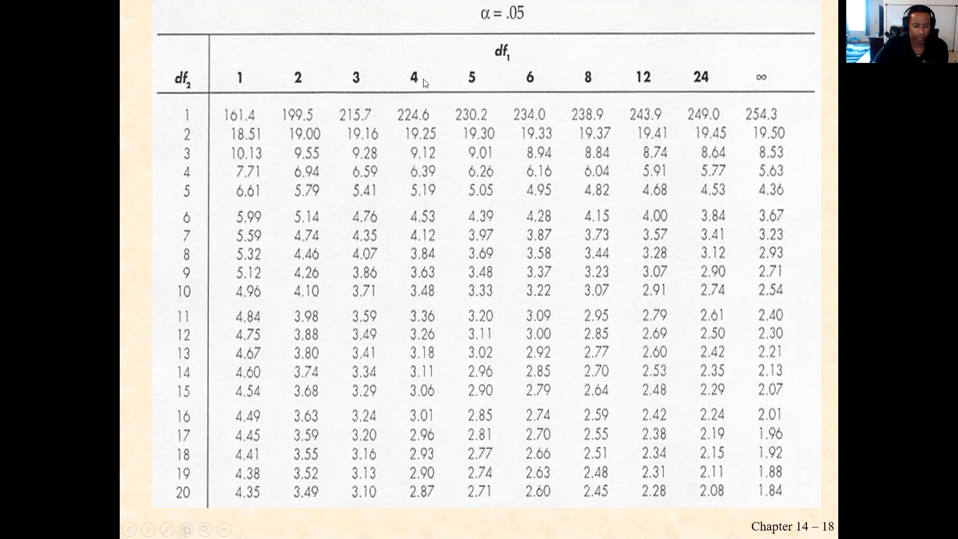
pyautogui.press('Escape')
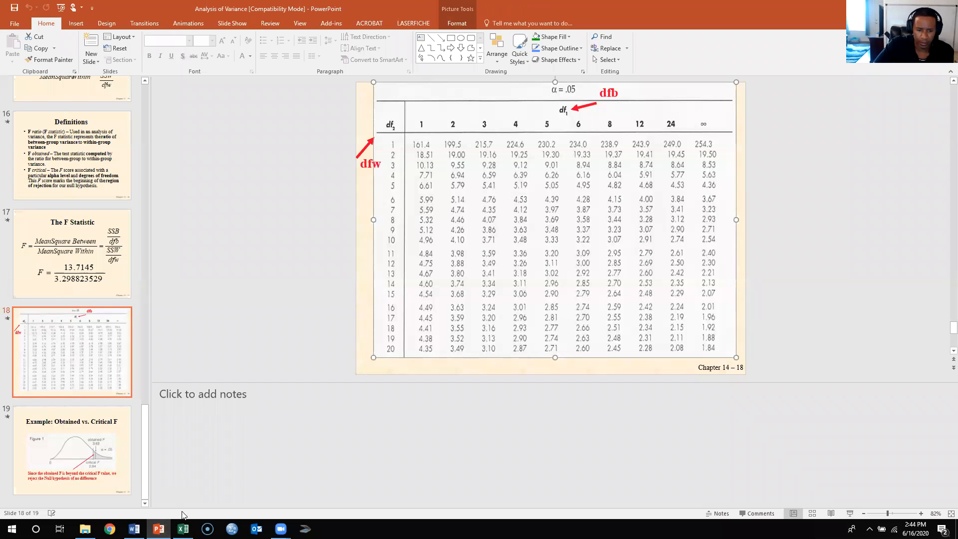
# - Switch between Excel and PowerPoint to compare the ANOVA output's degrees of freedom and F values with the F table
pyautogui.click(183, 528)
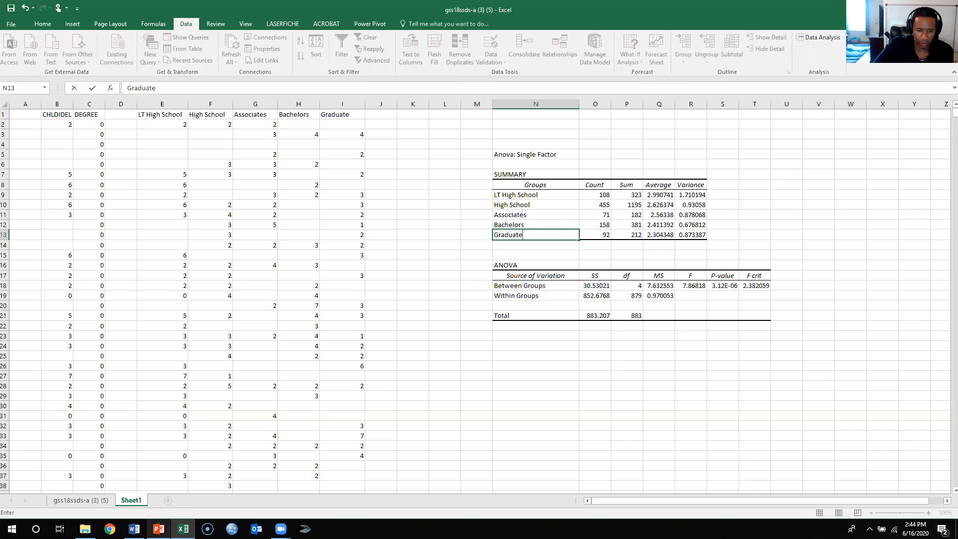
pyautogui.click(159, 528)
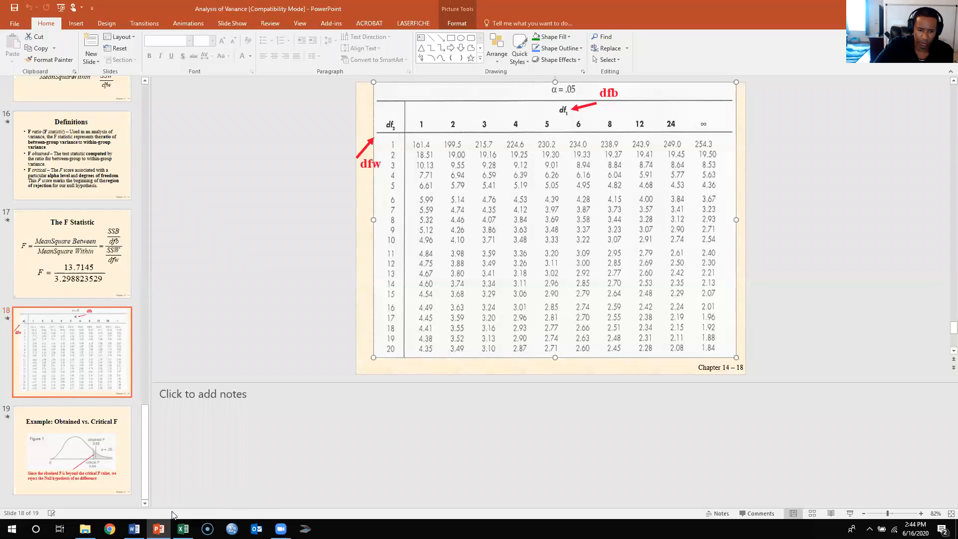
pyautogui.click(183, 529)
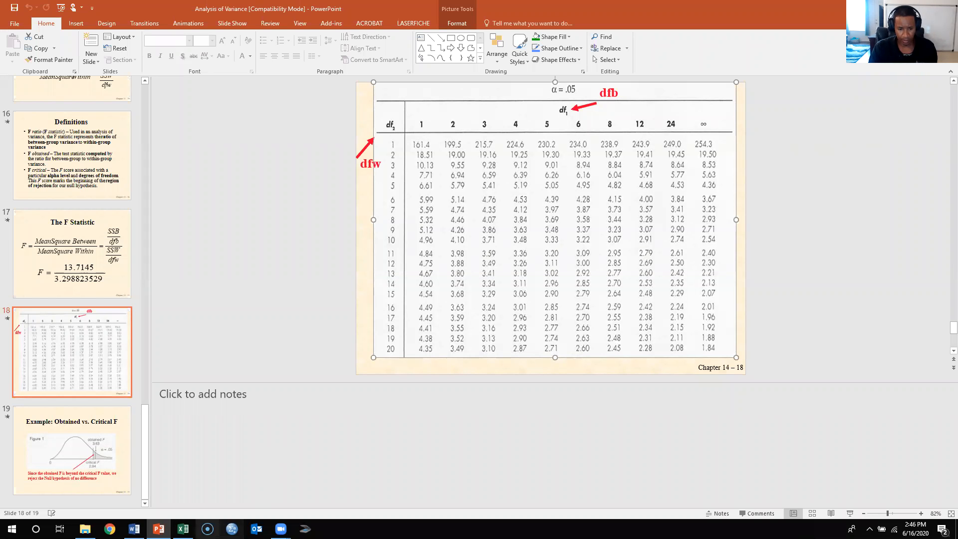
pyautogui.click(182, 528)
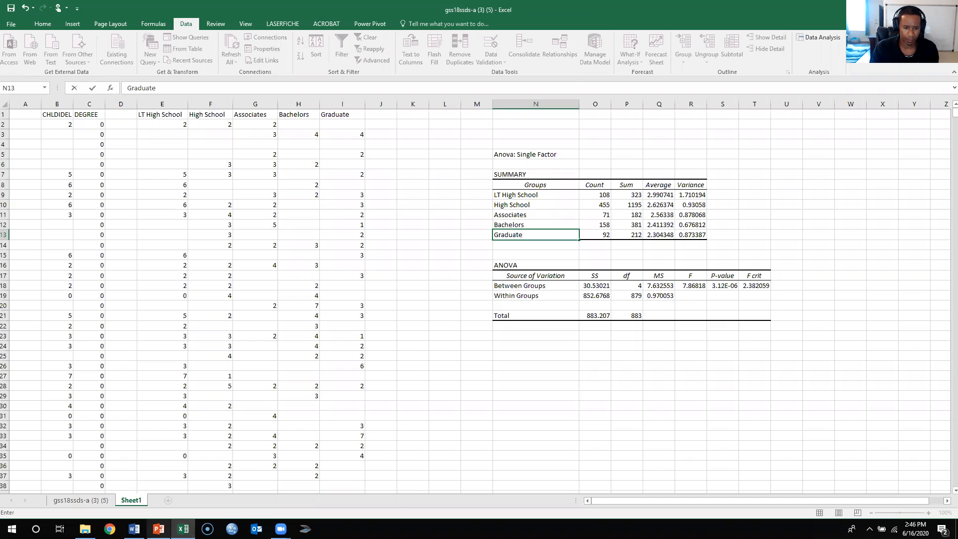
pyautogui.click(158, 529)
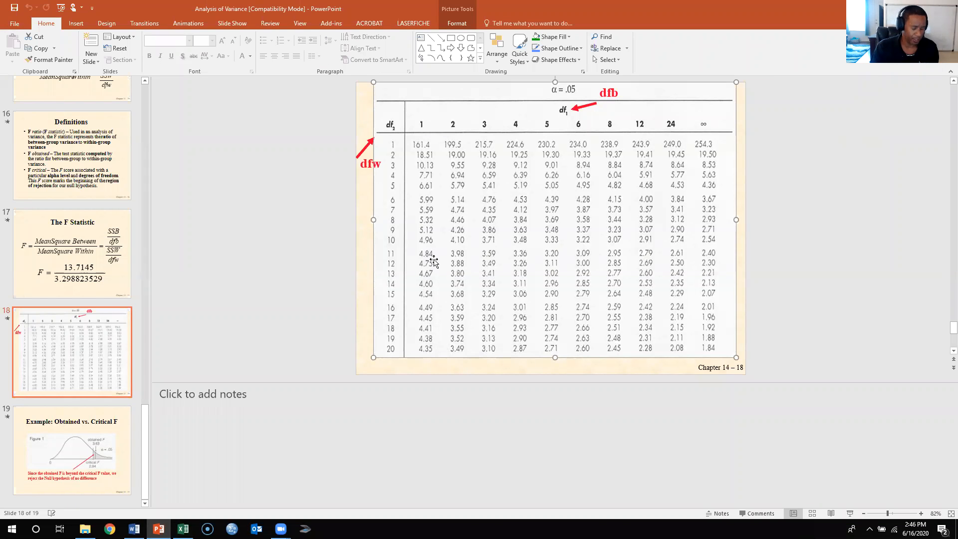